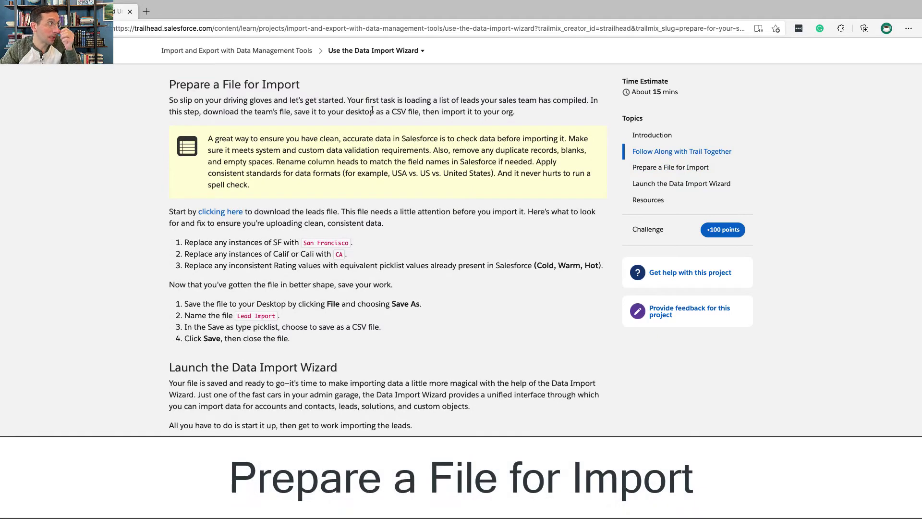
- Save the leads file from the 'clicking here' link to Downloads as lead-import.xlsx
triple_click(333, 108)
triple_click(276, 212)
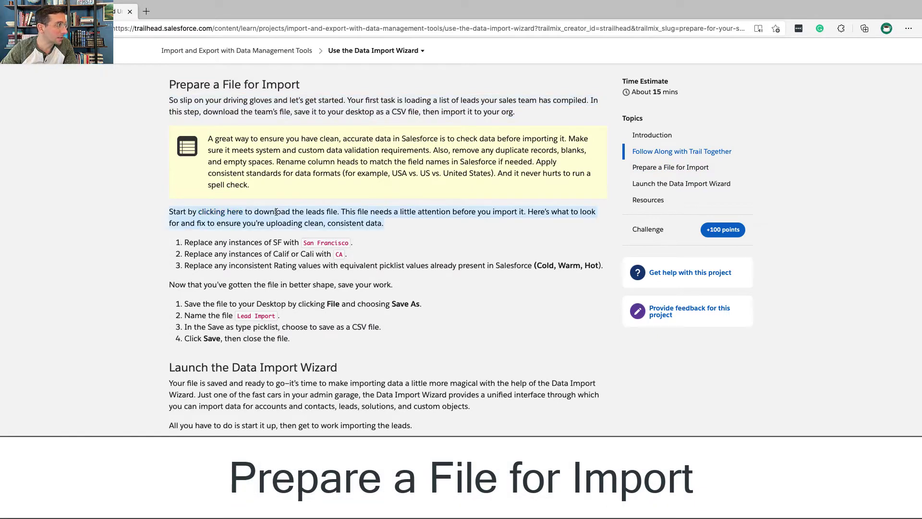
left_click(267, 222)
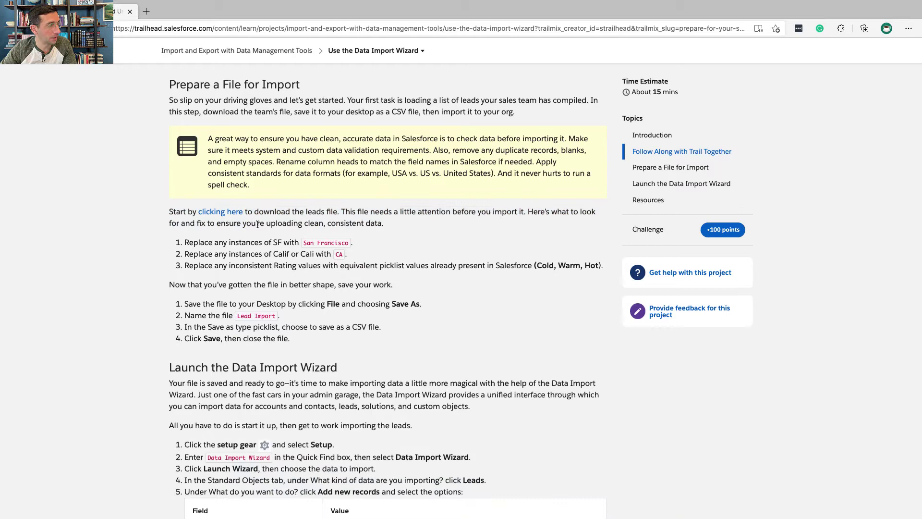
right_click(223, 213)
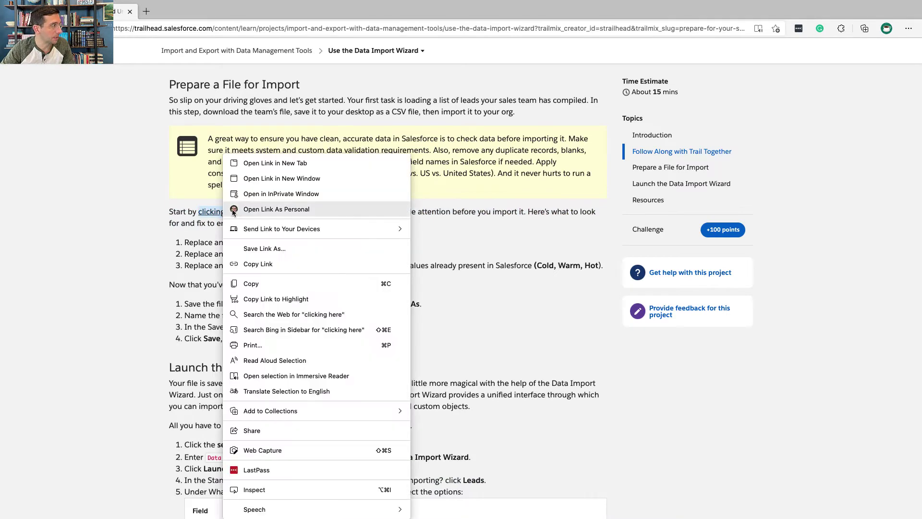
left_click(253, 249)
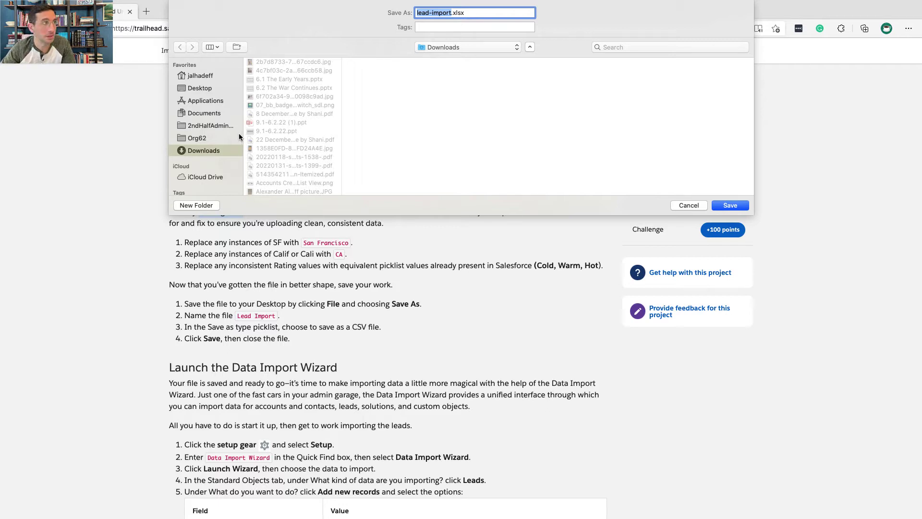
key("Return")
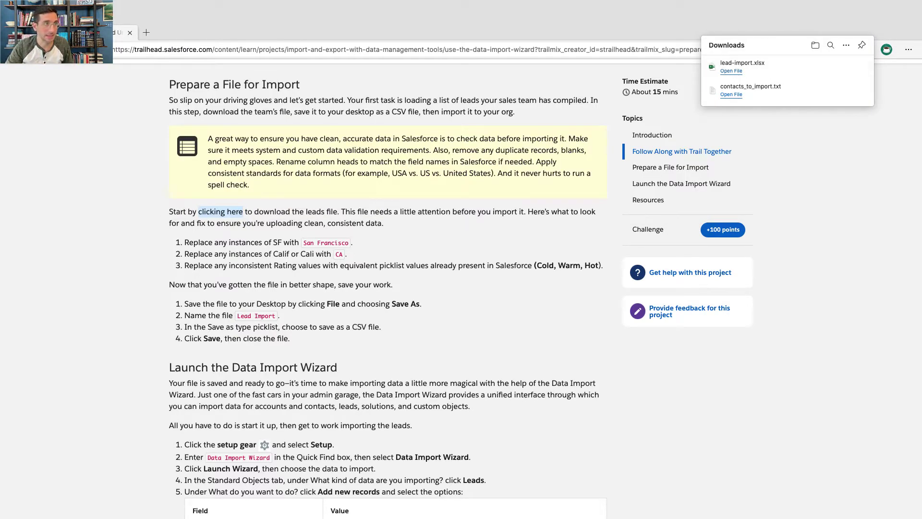
- Glance at the Salesforce home page, then read the Trailhead rule about replacing SF
key("ctrl+Right")
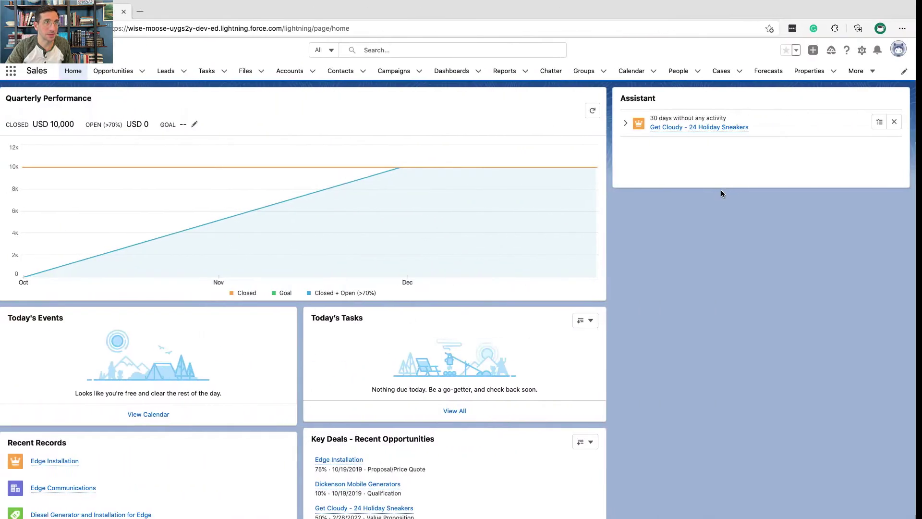
key("ctrl+Left")
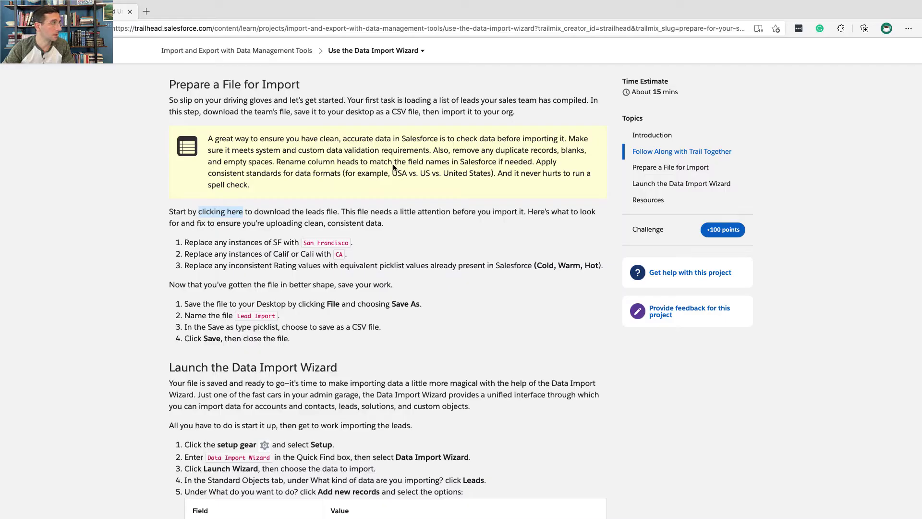
scroll(294, 127, "down", 5)
triple_click(283, 104)
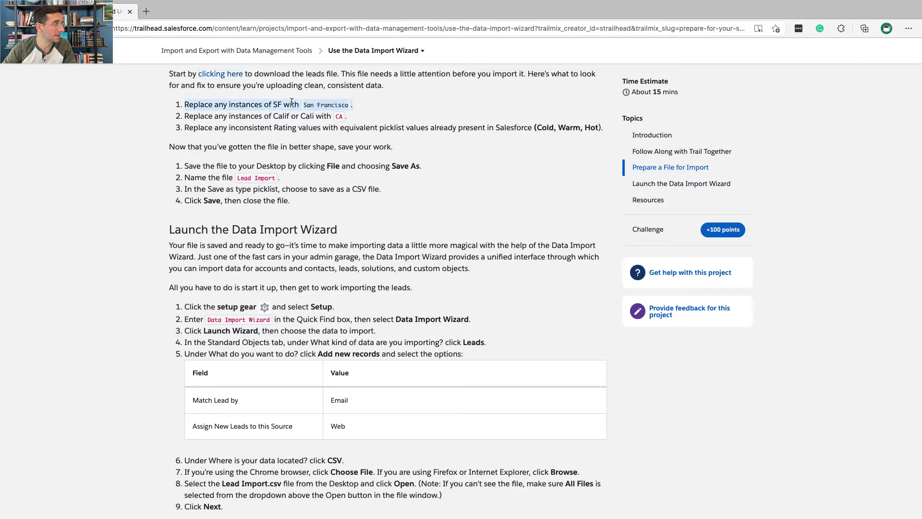
left_click(311, 102)
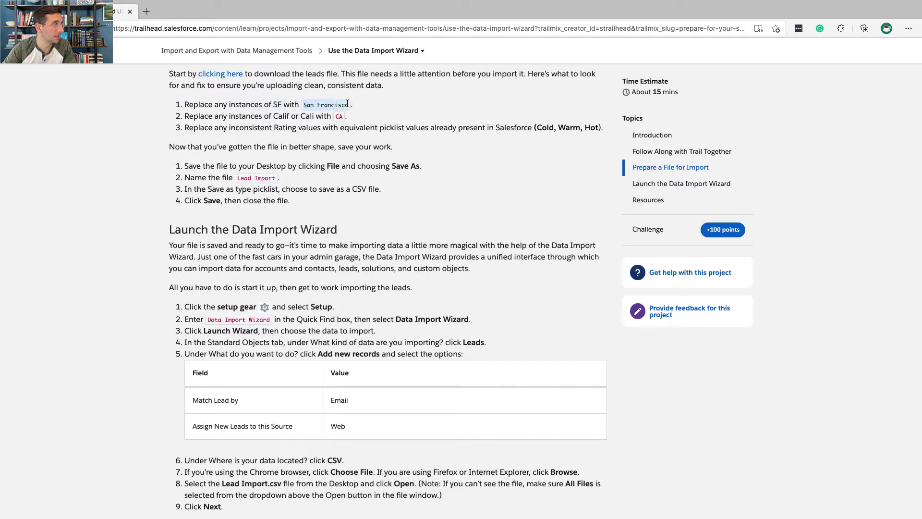
- Filter the City column to show only SF and San Francisco rows
key("ctrl+Right")
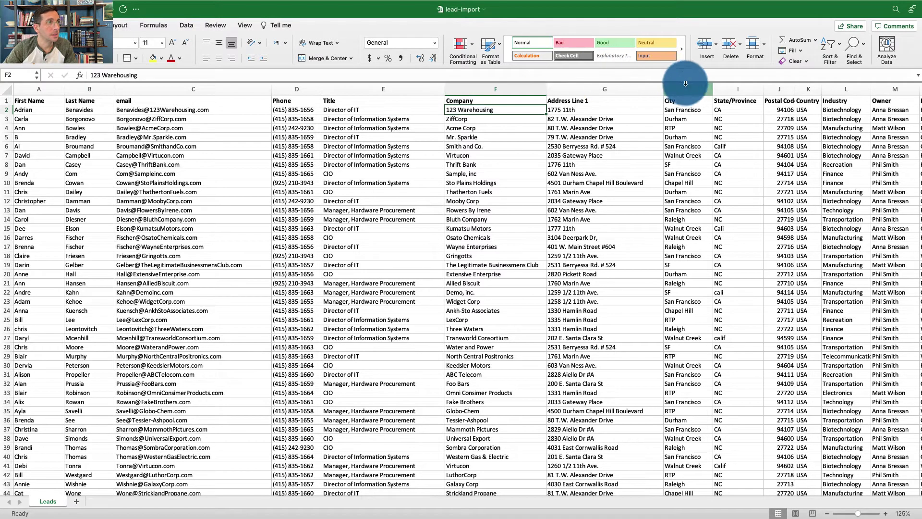
left_click(688, 89)
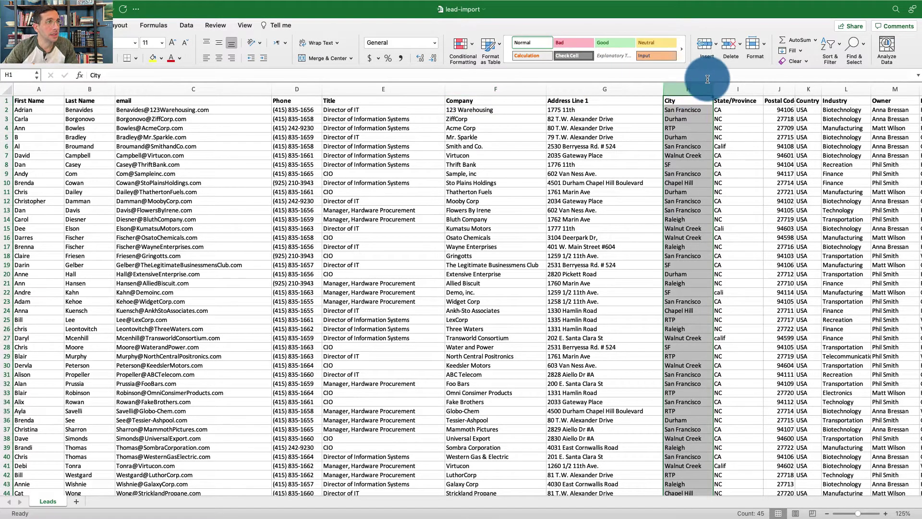
left_click(828, 45)
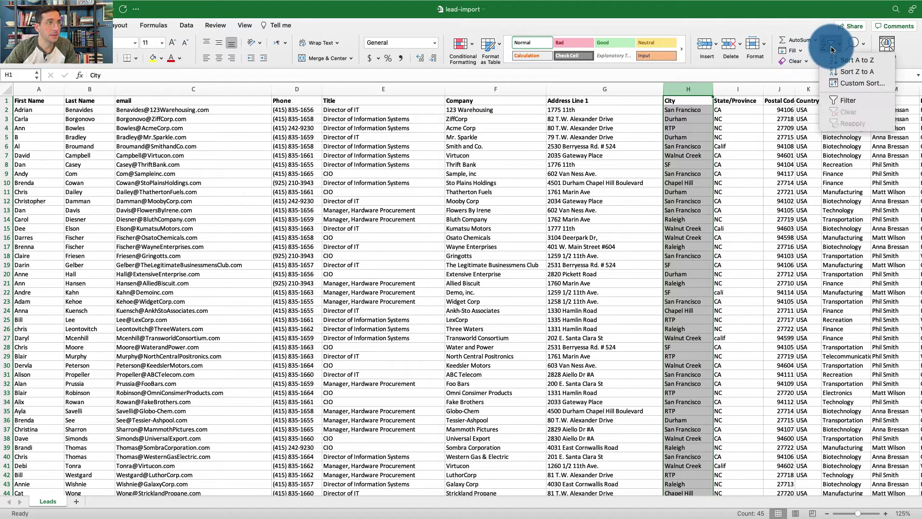
left_click(847, 100)
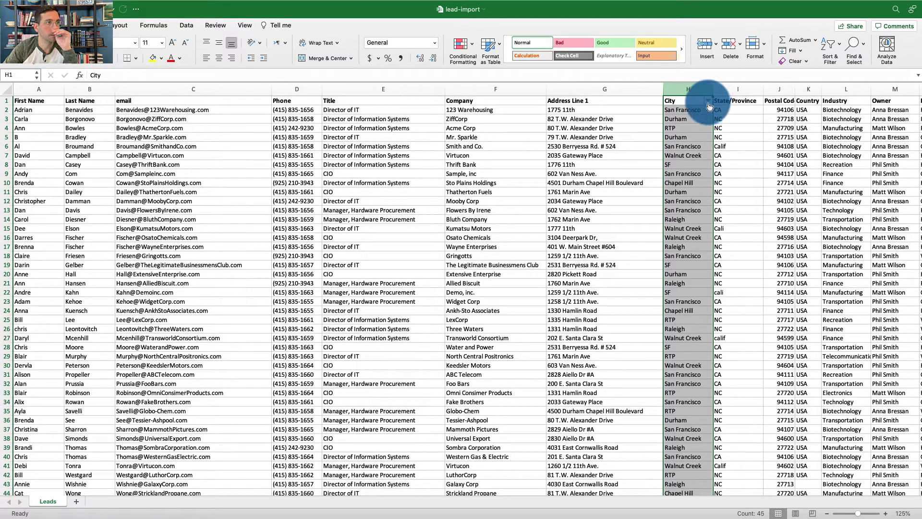
left_click(709, 101)
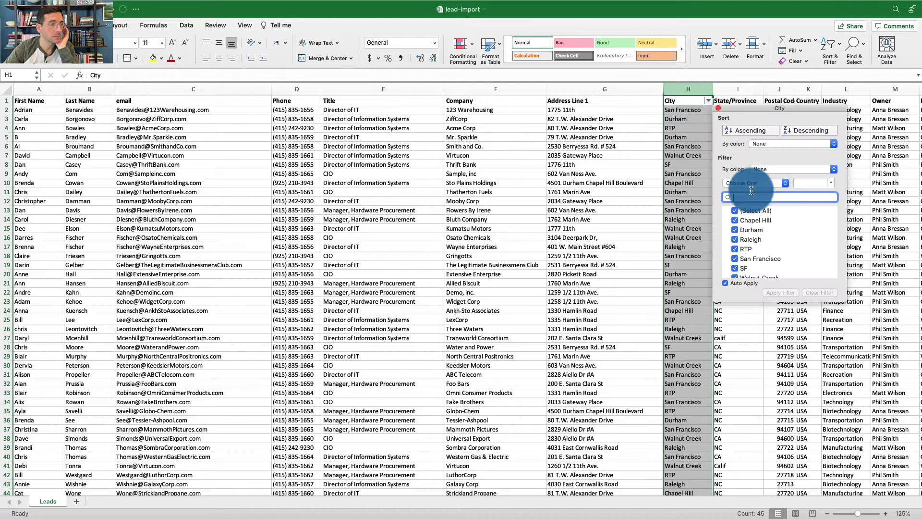
left_click(750, 214)
scroll(744, 240, "down", 1)
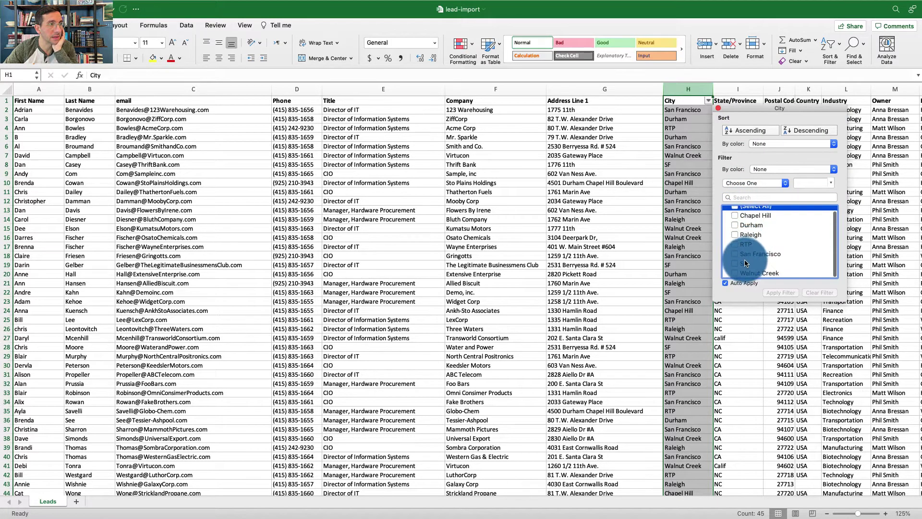
left_click(744, 259)
left_click(747, 279)
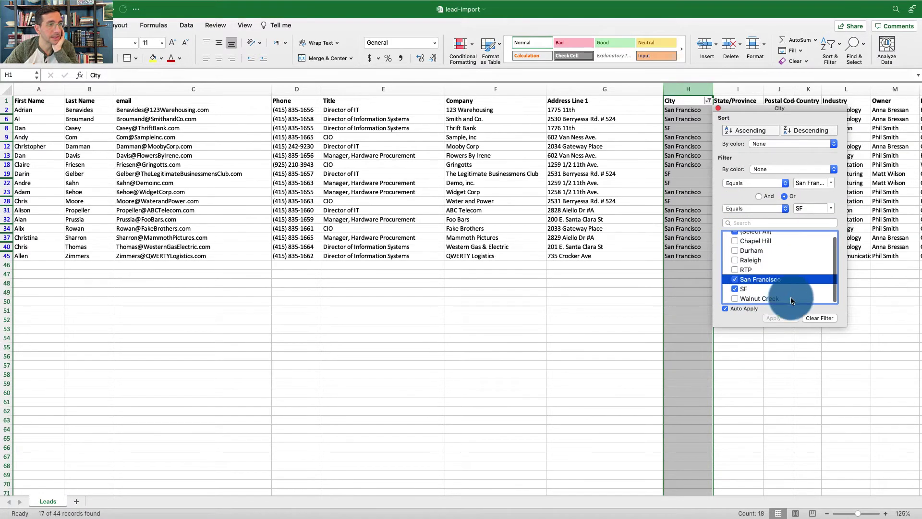
left_click(822, 319)
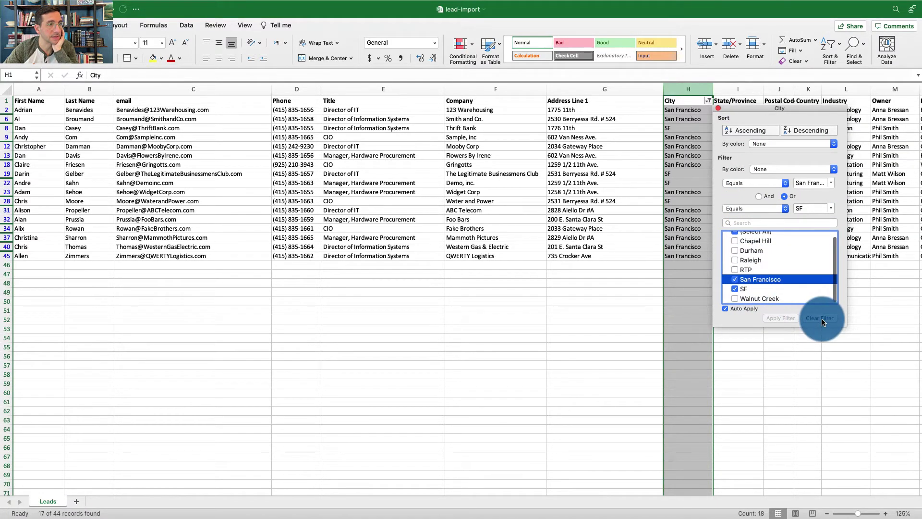
left_click(719, 109)
- Fill San Francisco down the filtered City cells and show all cities again
left_click(696, 110)
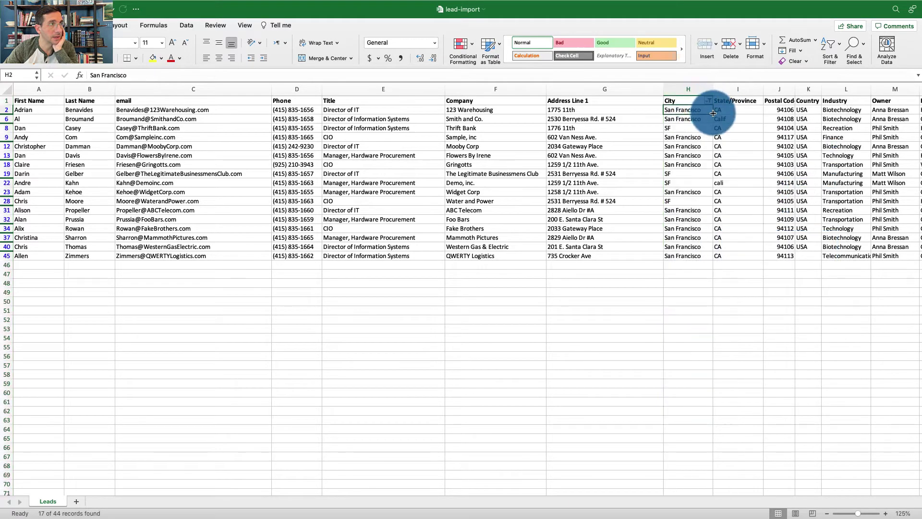
left_click_drag(712, 114, 711, 255)
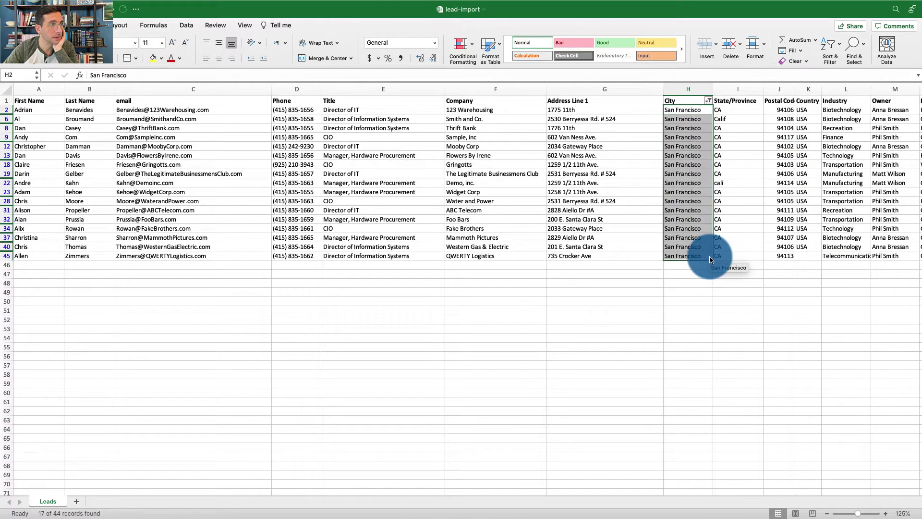
left_click(710, 103)
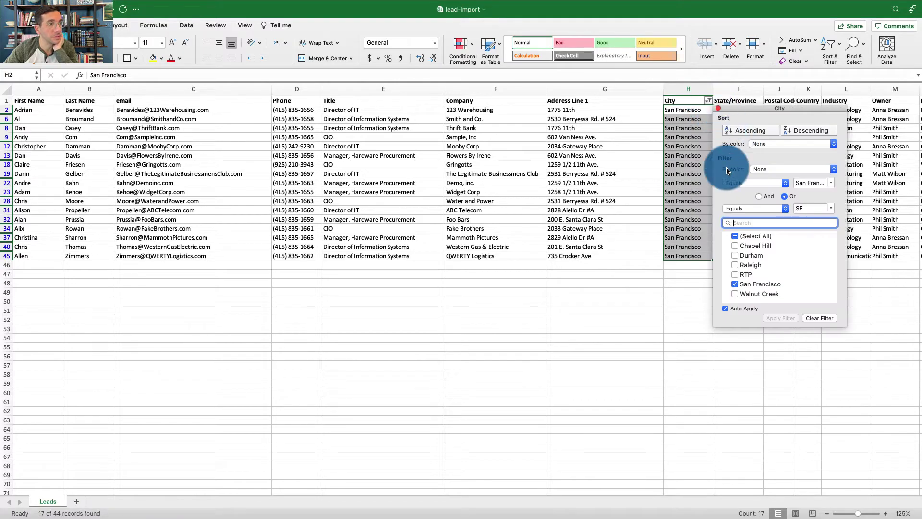
left_click(739, 237)
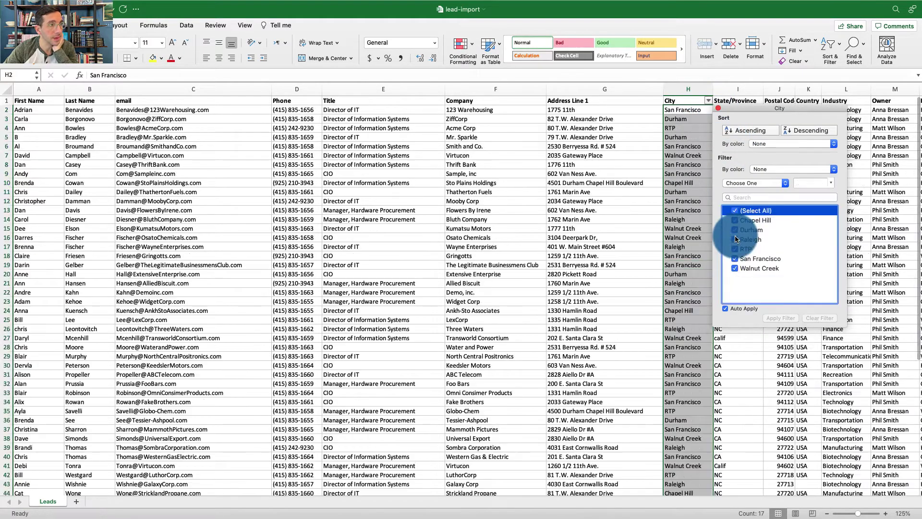
left_click(719, 109)
key("ctrl+Left")
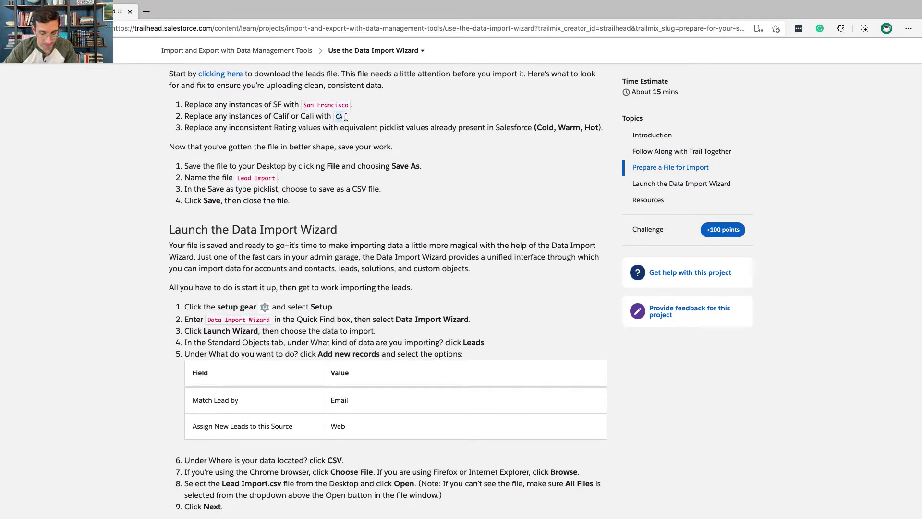
- Filter the State/Province column to only the Cali, Calif and CA rows
key("ctrl+Right")
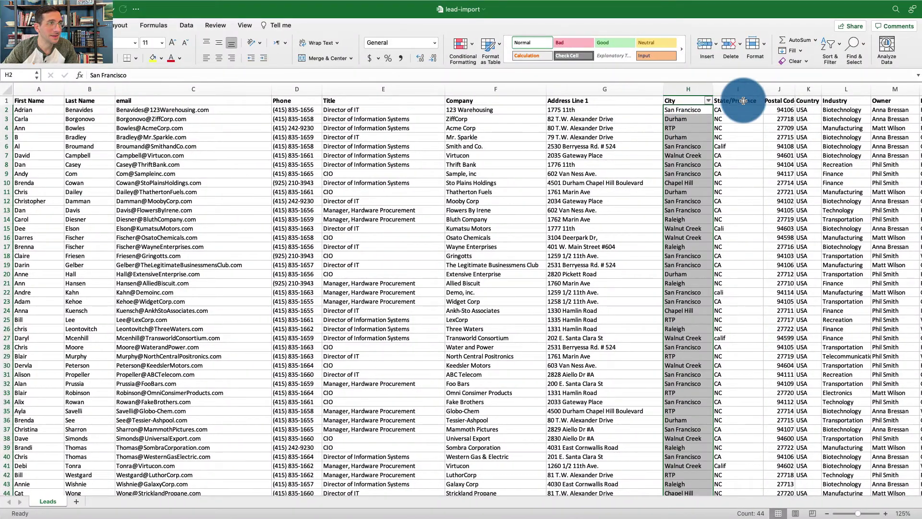
left_click(742, 89)
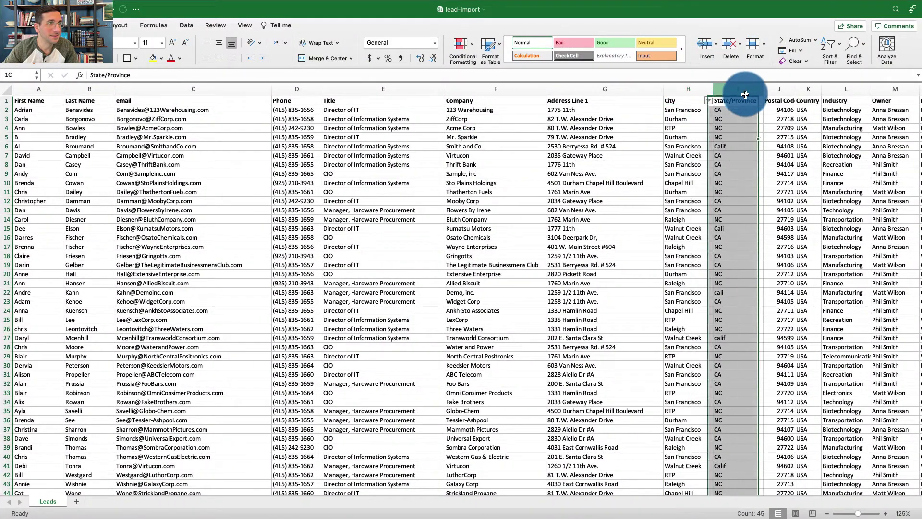
left_click(828, 45)
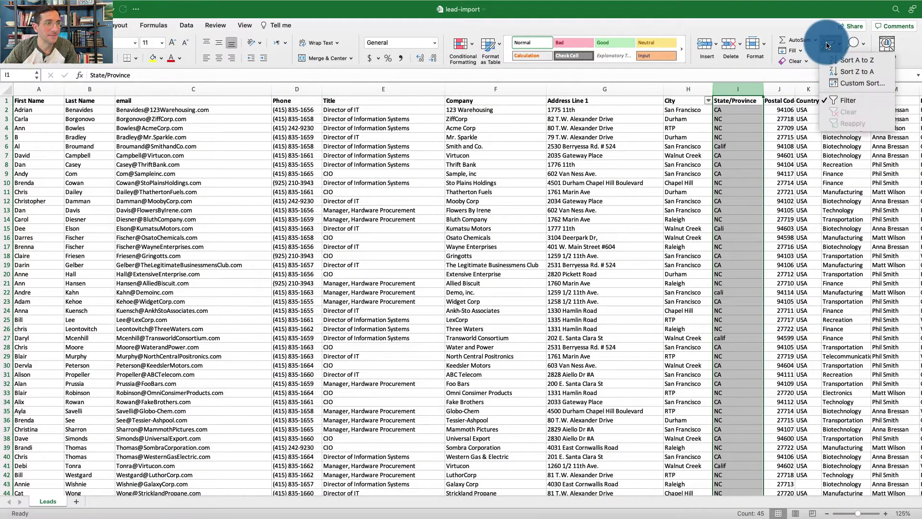
left_click(834, 99)
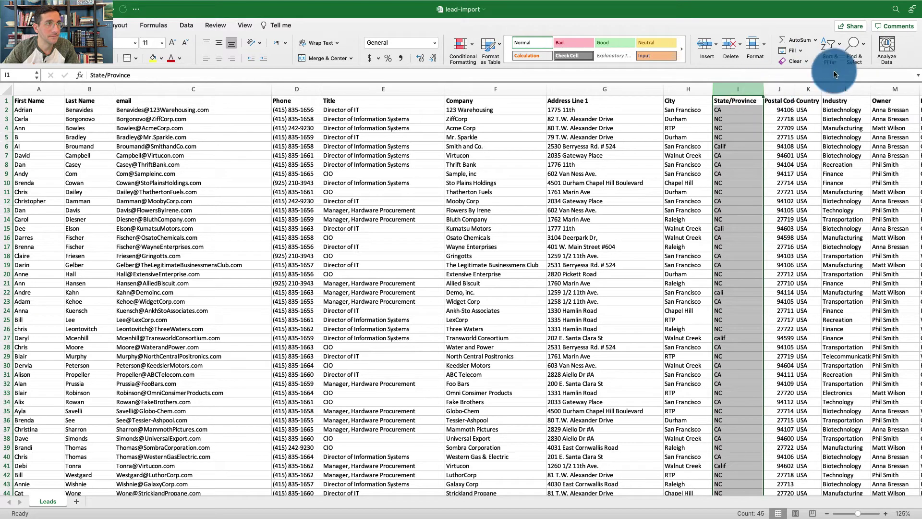
left_click(824, 46)
left_click(832, 100)
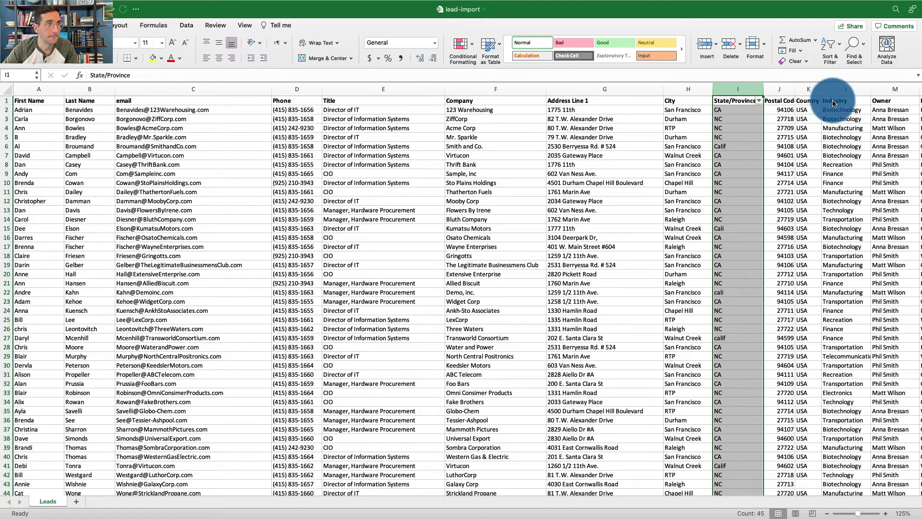
left_click(759, 101)
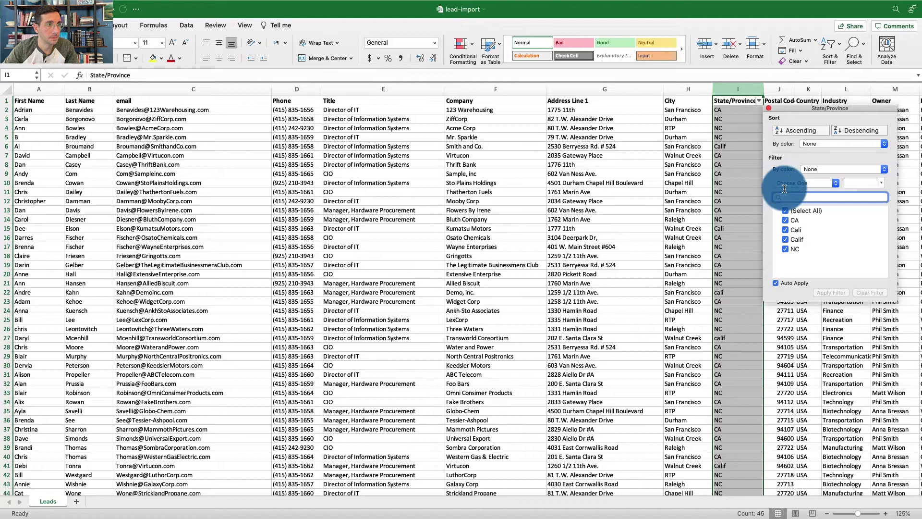
left_click(784, 210)
left_click(787, 230)
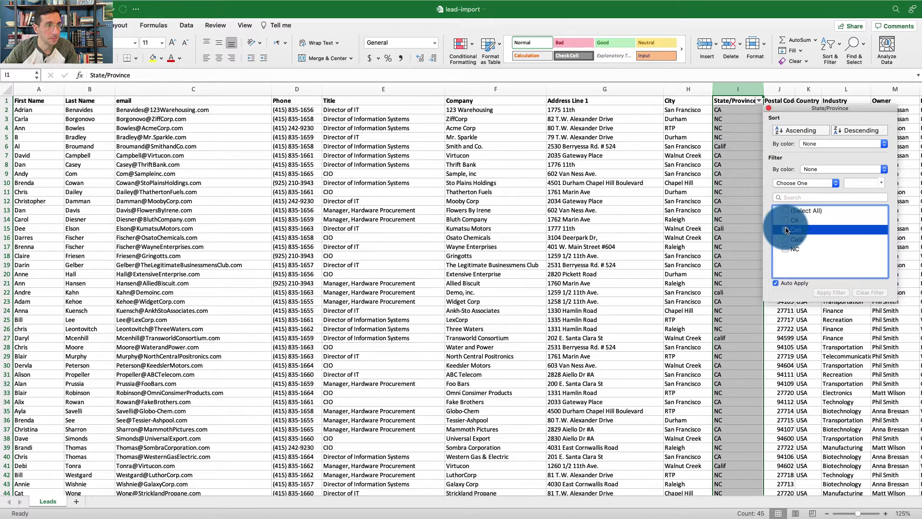
left_click(786, 264)
left_click(787, 249)
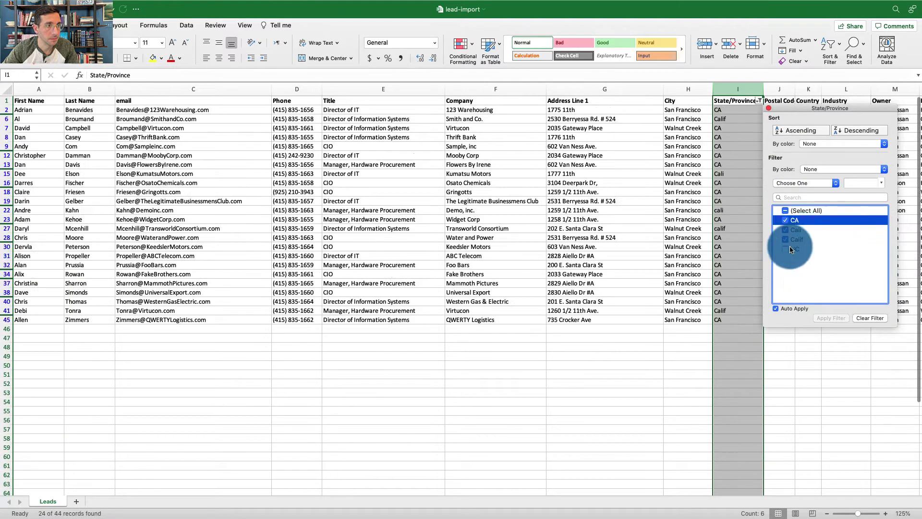
left_click(768, 111)
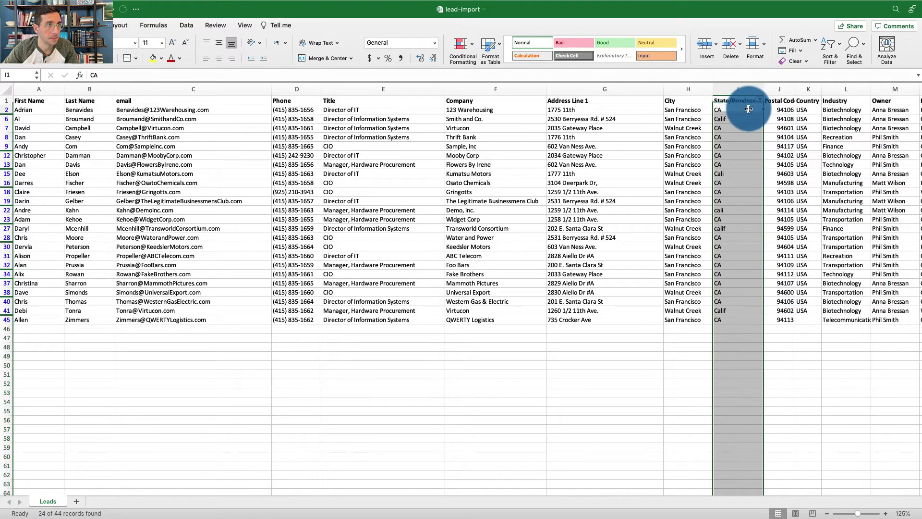
- Fill CA down from I2 over the visible state cells and restore the NC rows
left_click(764, 113)
left_click_drag(764, 115, 759, 322)
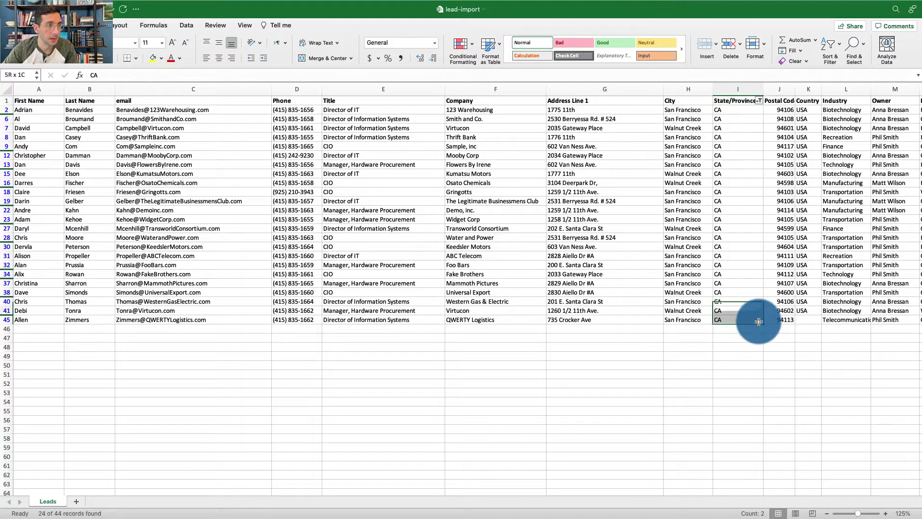
left_click(756, 335)
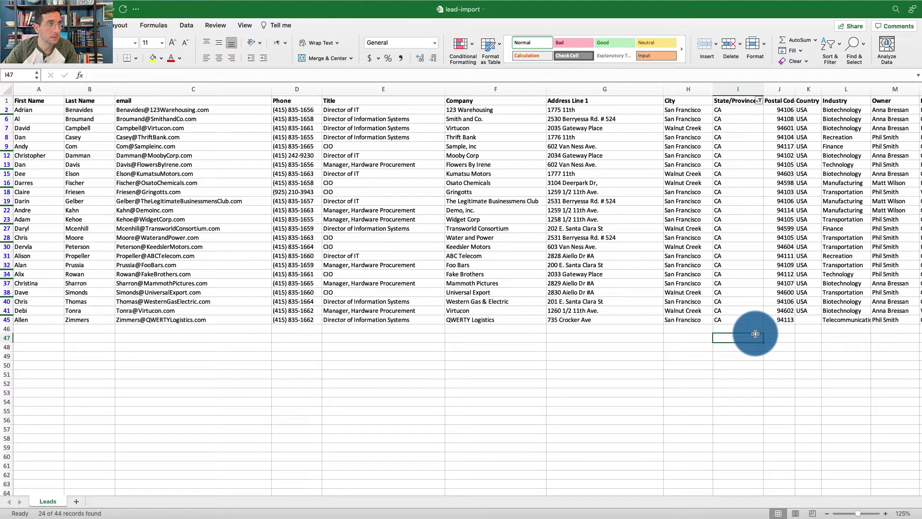
left_click(827, 48)
left_click(760, 104)
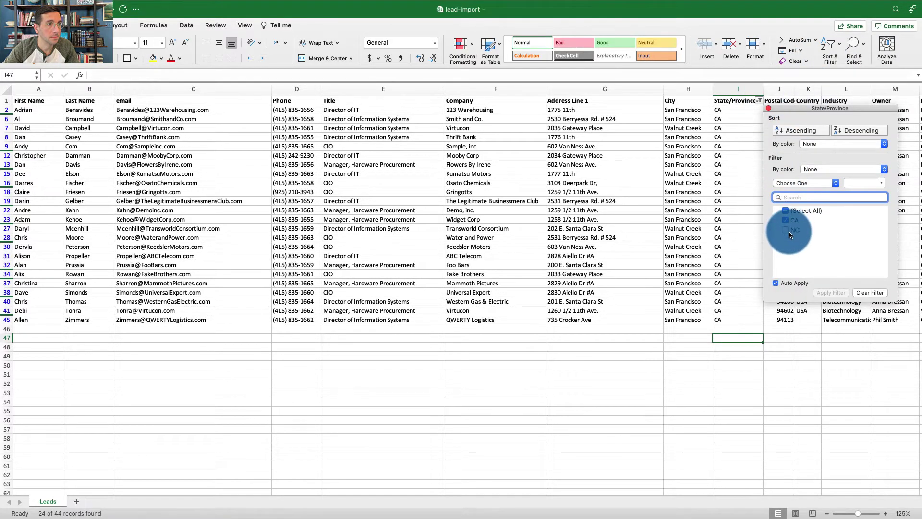
left_click(790, 232)
key("ctrl+Left")
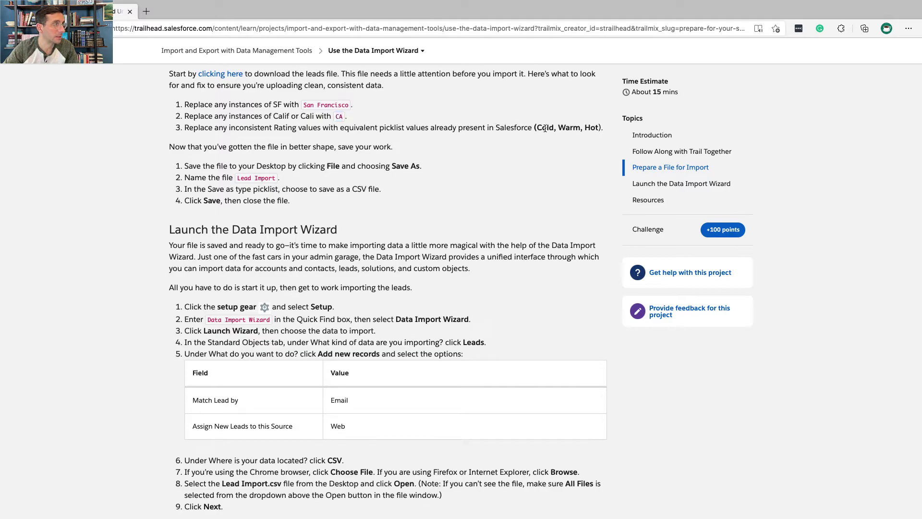
- Return to the lead-import sheet and scroll right until the Rating column shows
key("super+Tab")
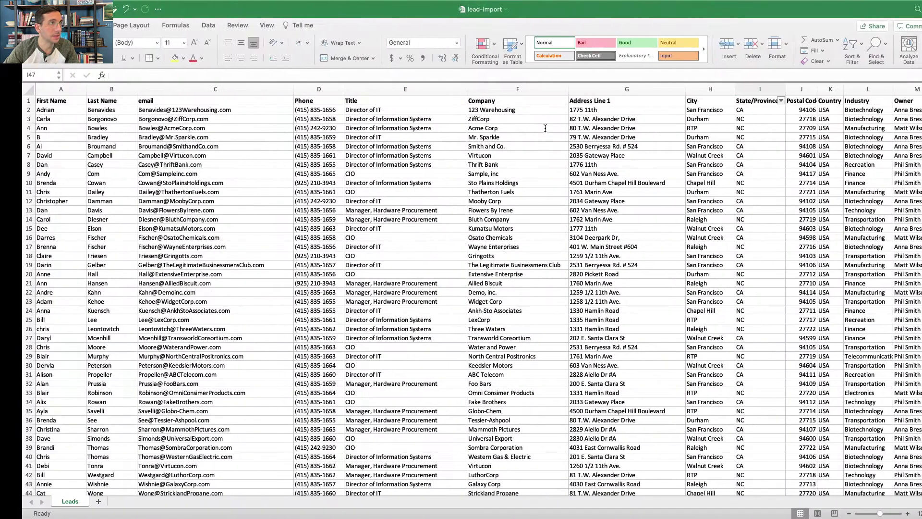
left_click(619, 153)
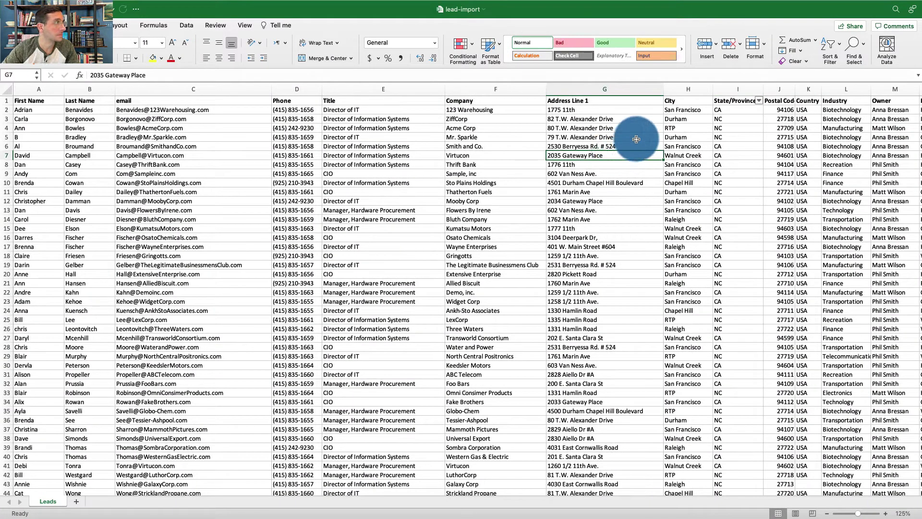
scroll(636, 139, "right", 5)
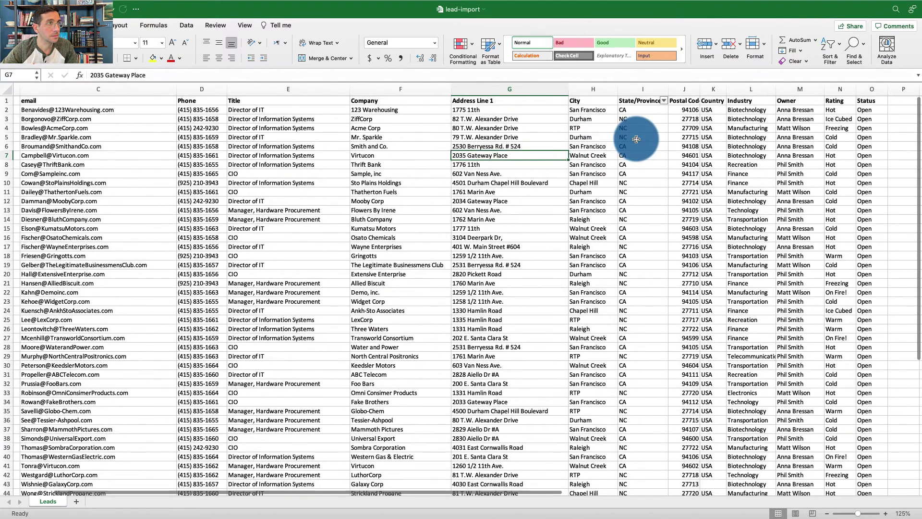
scroll(637, 139, "right", 5)
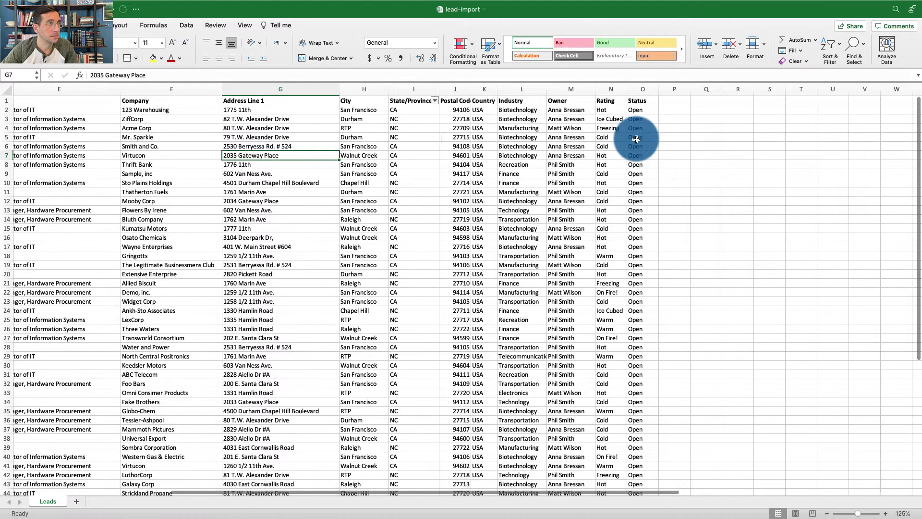
- Select the Rating column and reset the sheet's filters
left_click(596, 87)
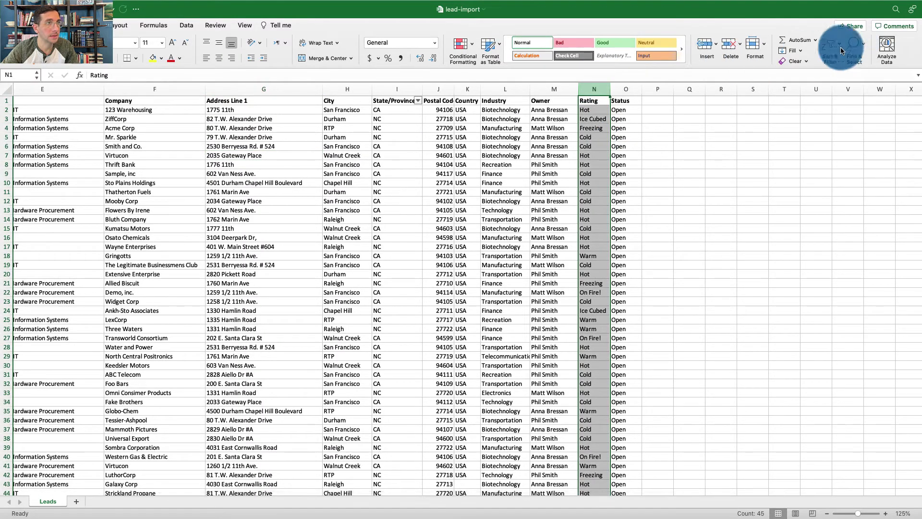
left_click(824, 41)
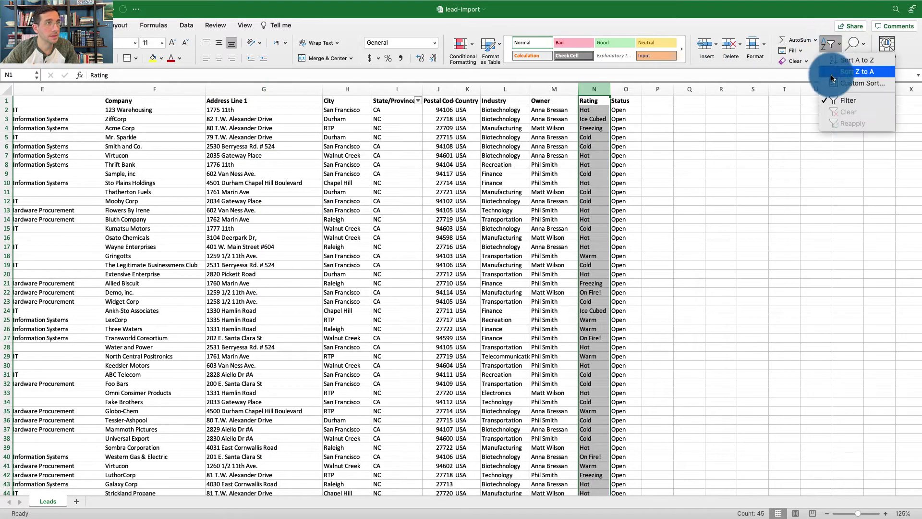
left_click(834, 102)
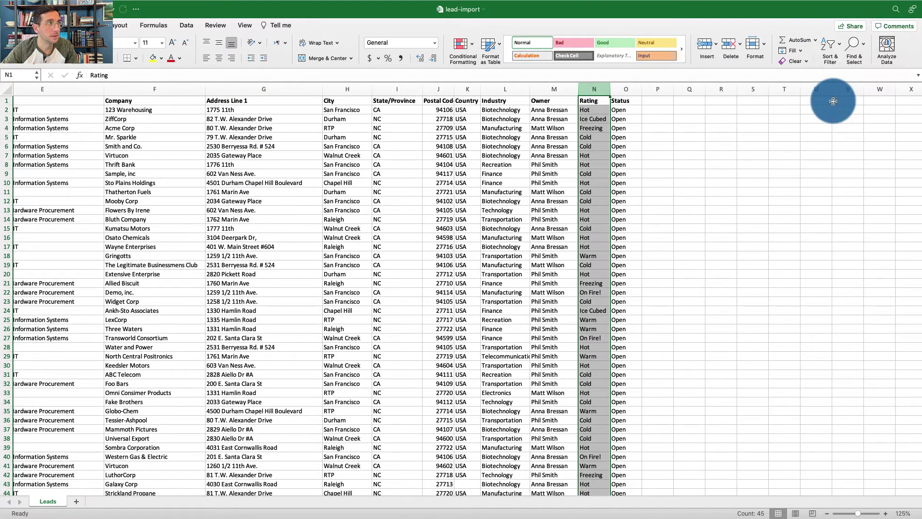
left_click(829, 45)
left_click(834, 102)
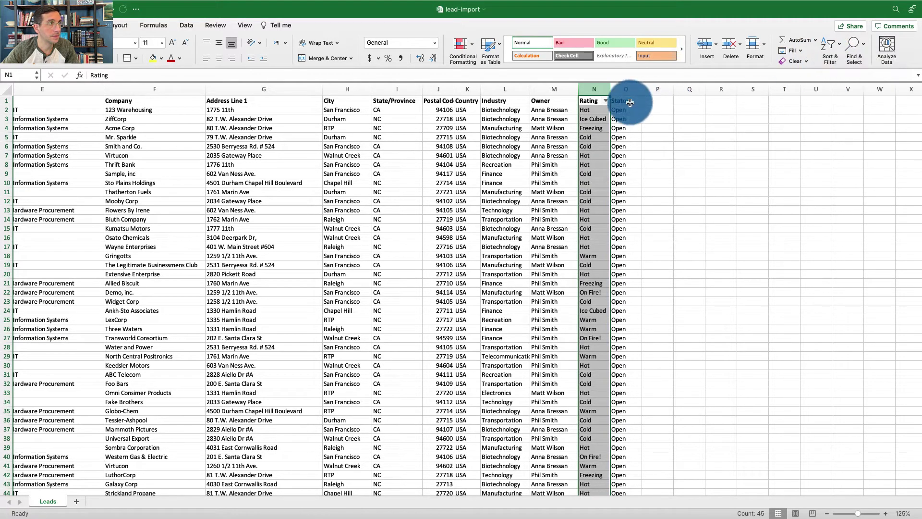
- Hide the Hot, On Fire! and Warm ratings, then fill Cold through the remaining cells
left_click(606, 103)
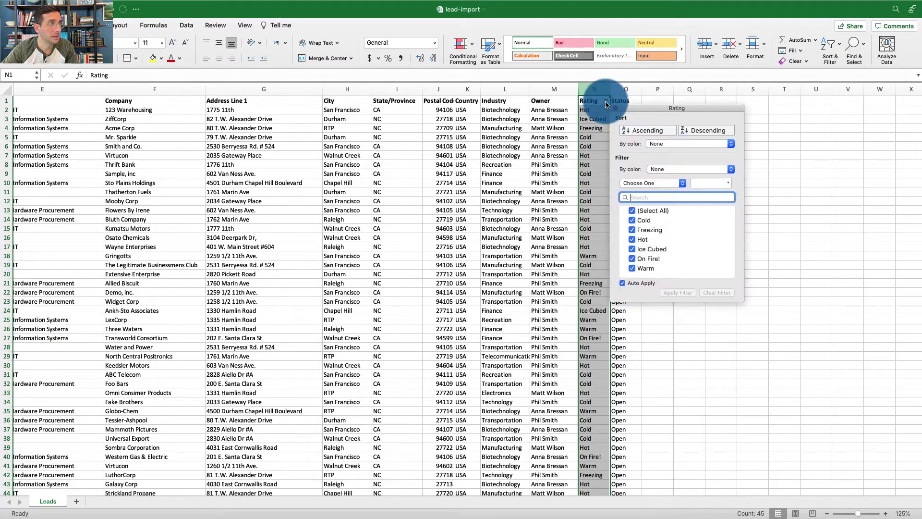
left_click(632, 240)
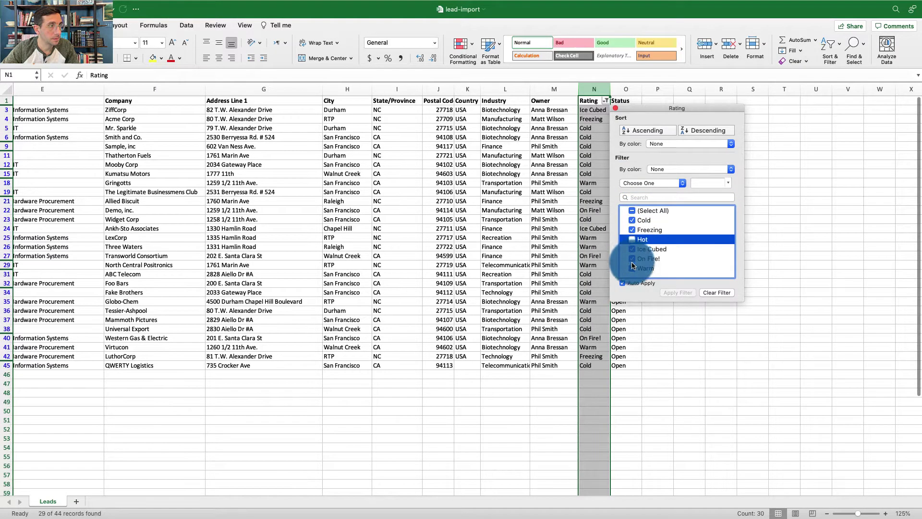
left_click(632, 258)
left_click(633, 268)
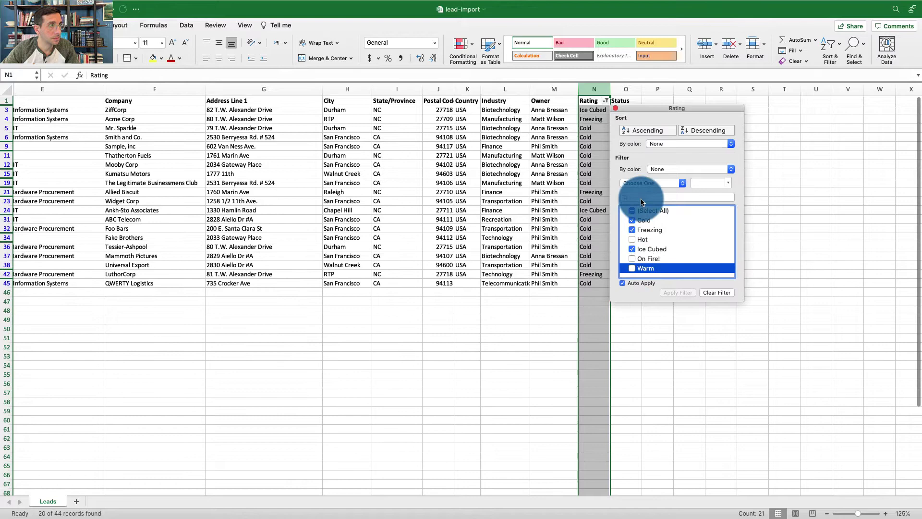
left_click(617, 110)
left_click(606, 140)
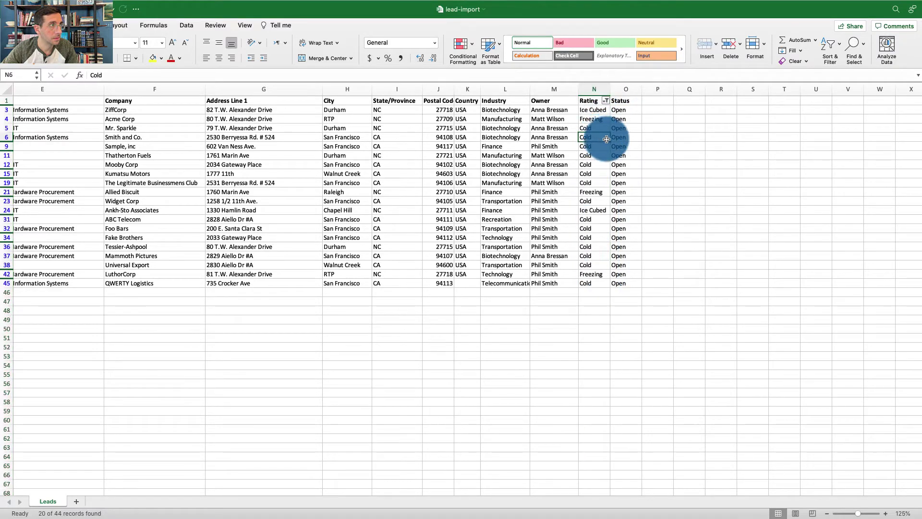
left_click_drag(609, 141, 607, 110)
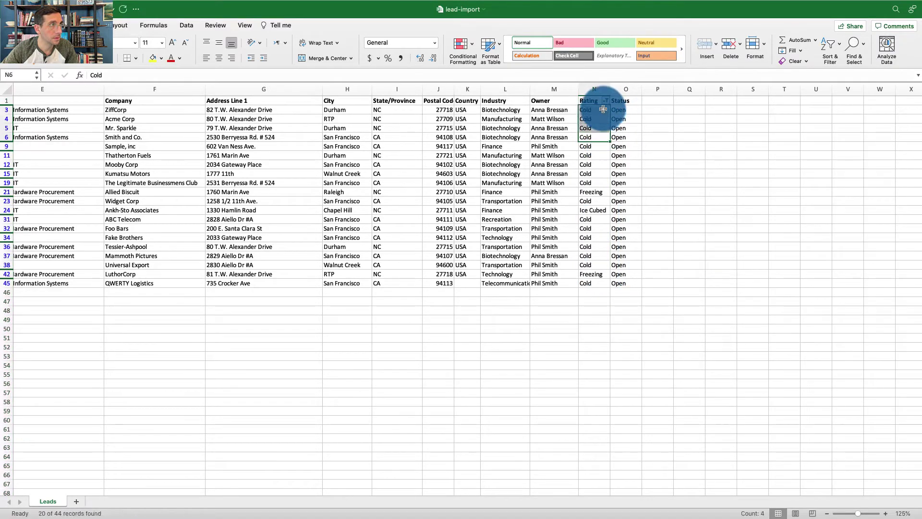
left_click_drag(610, 142, 606, 291)
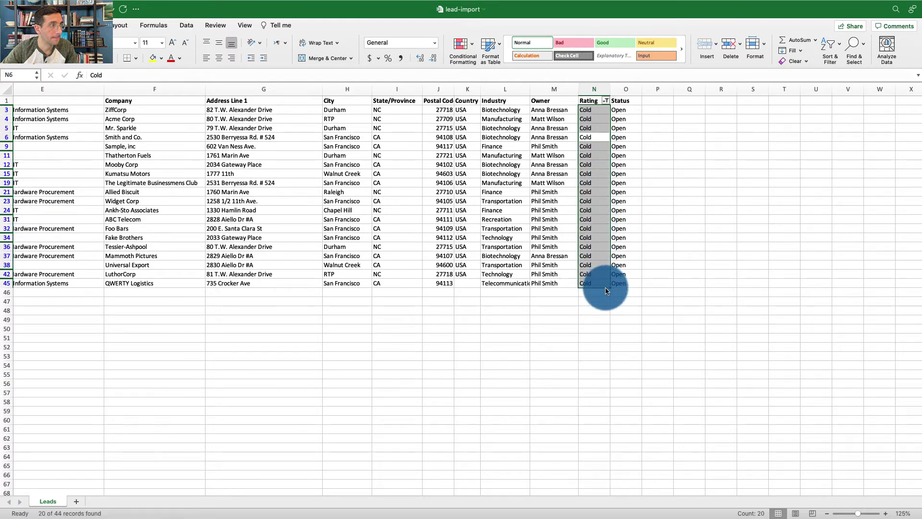
- Filter Rating to Hot and On Fire!, set them to Hot, then show all rows
left_click(606, 101)
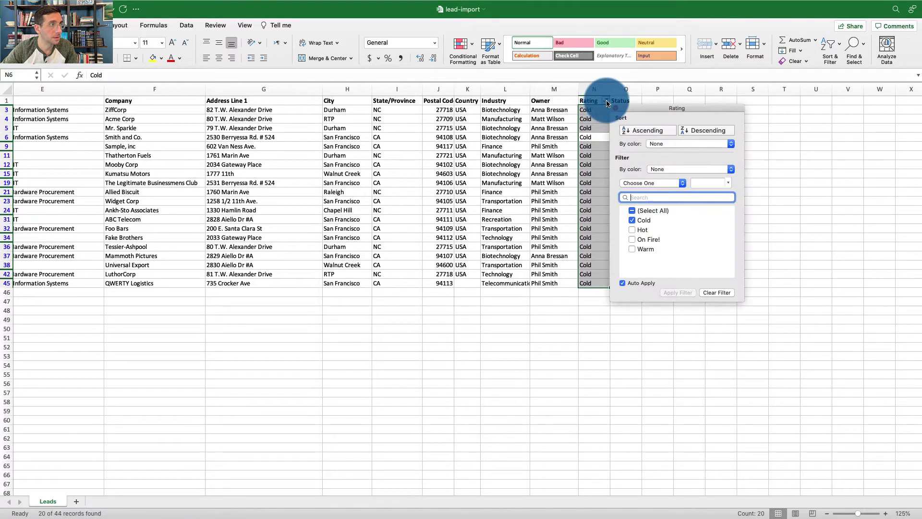
left_click(633, 231)
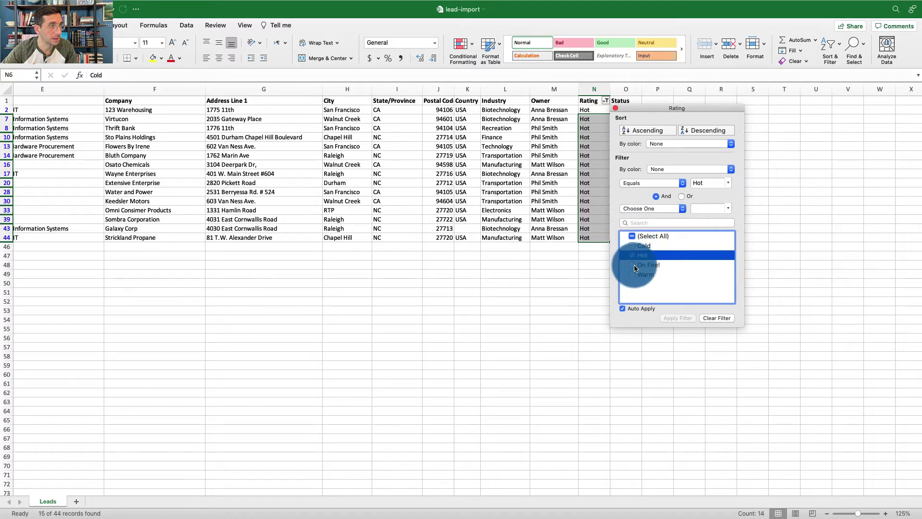
left_click(634, 265)
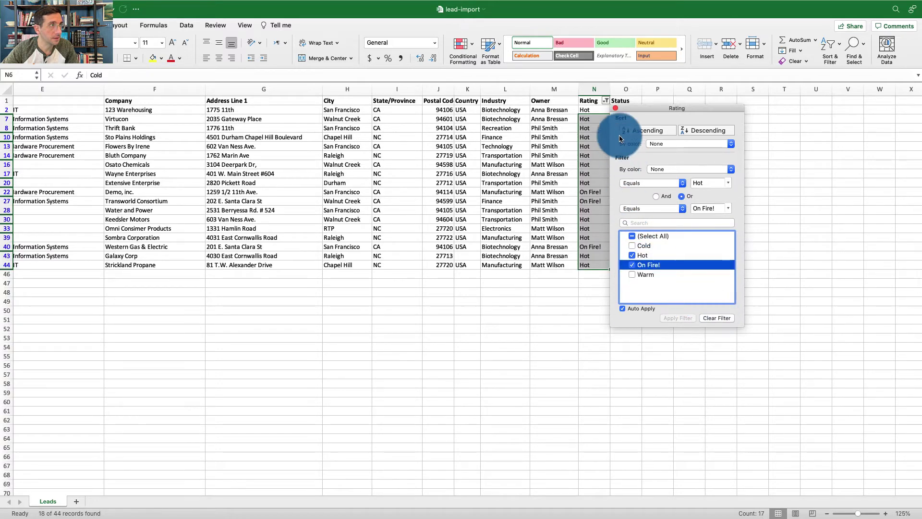
left_click_drag(594, 174, 601, 262)
left_click(602, 137)
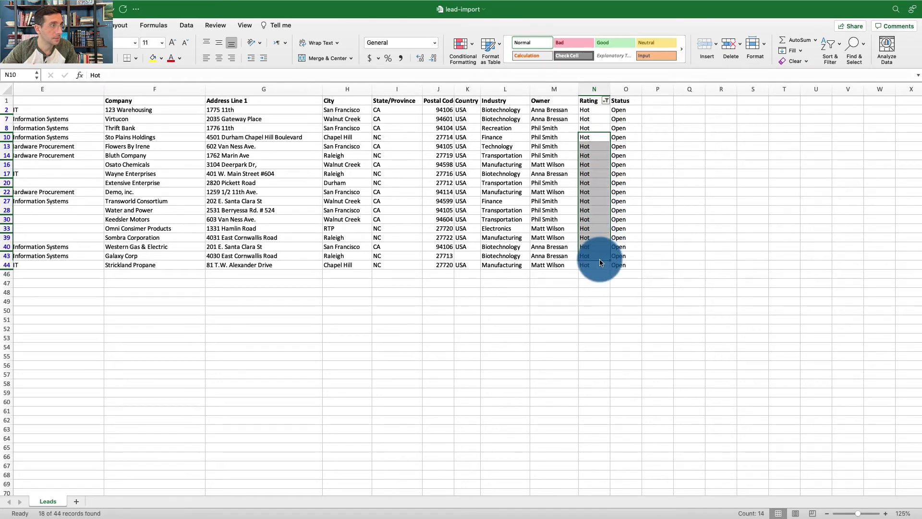
left_click(606, 101)
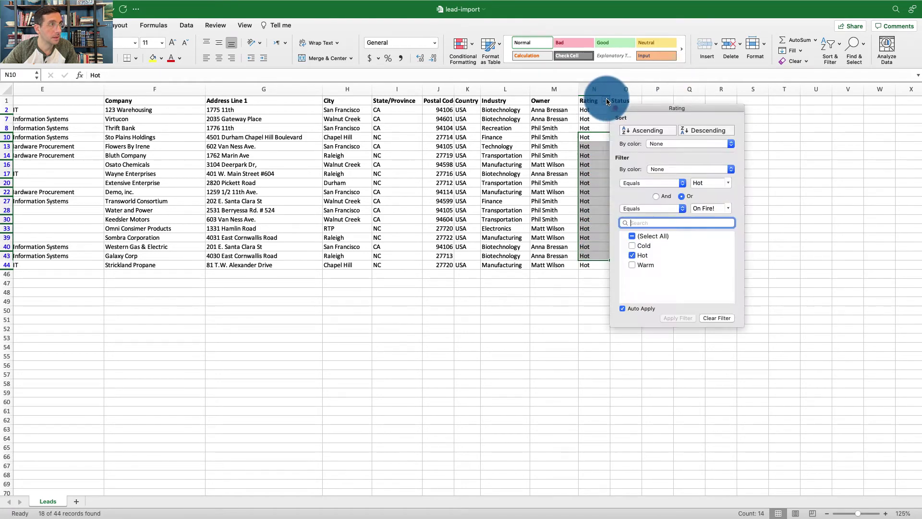
left_click(633, 236)
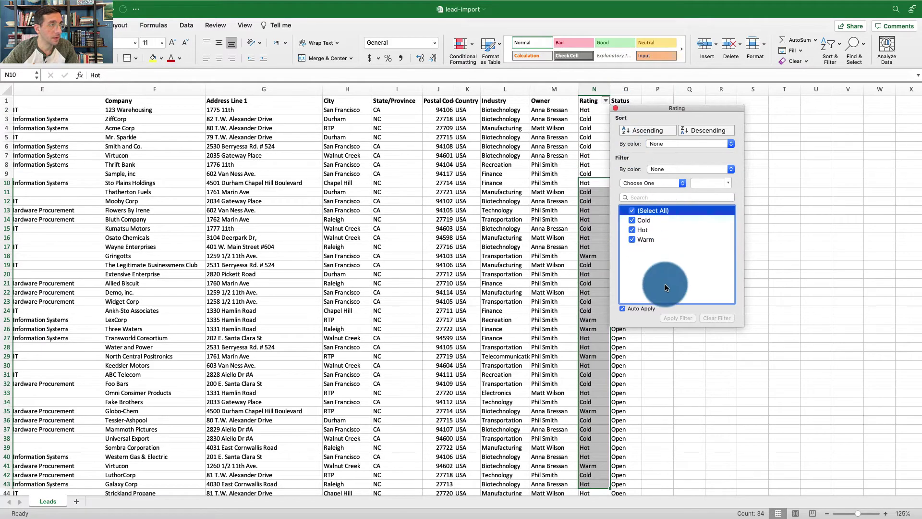
left_click(617, 109)
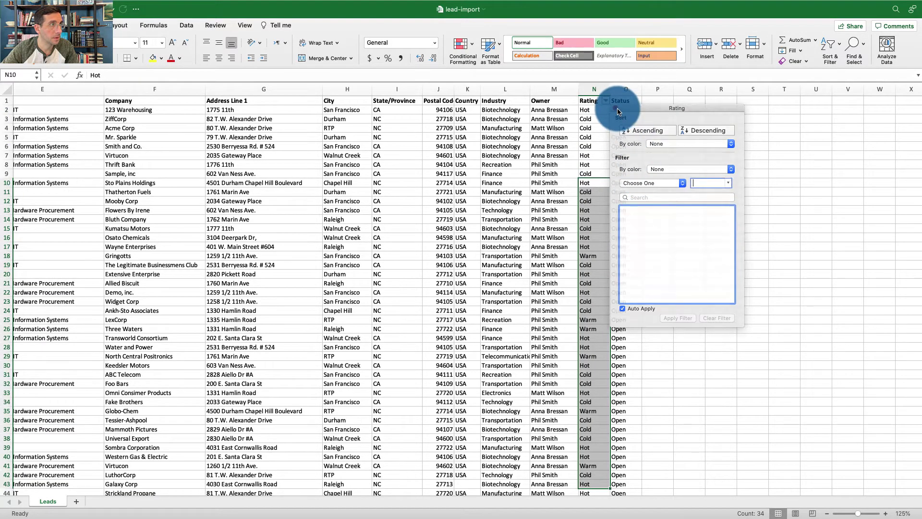
- Copy the file name 'Lead Import' from the Trailhead save-as-CSV instructions
key("ctrl+Left")
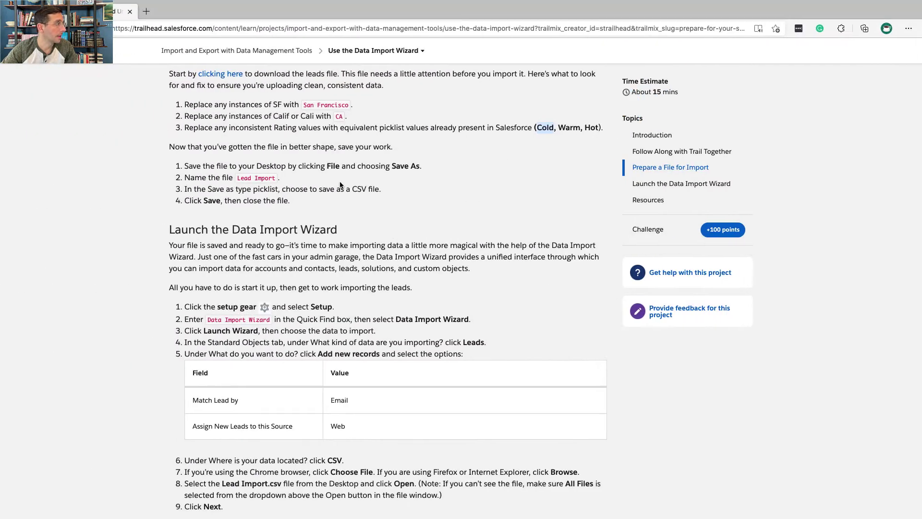
triple_click(340, 190)
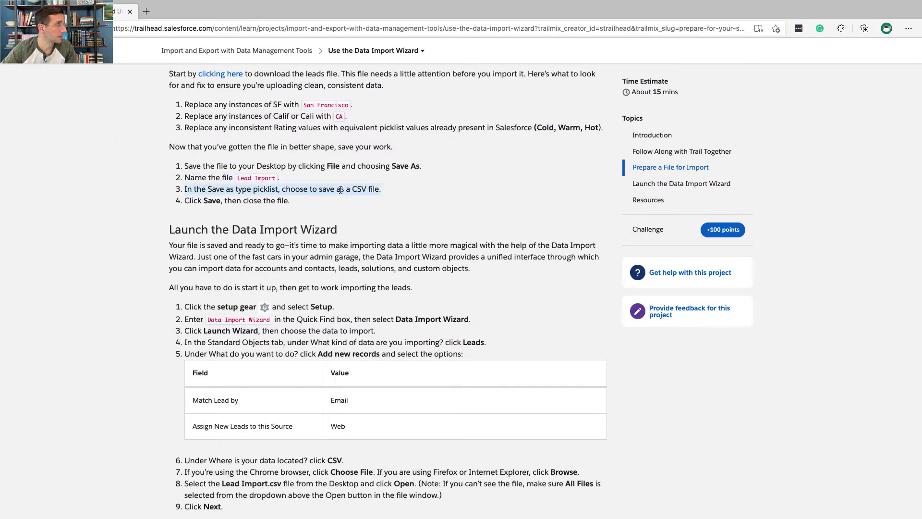
left_click(295, 168)
triple_click(289, 167)
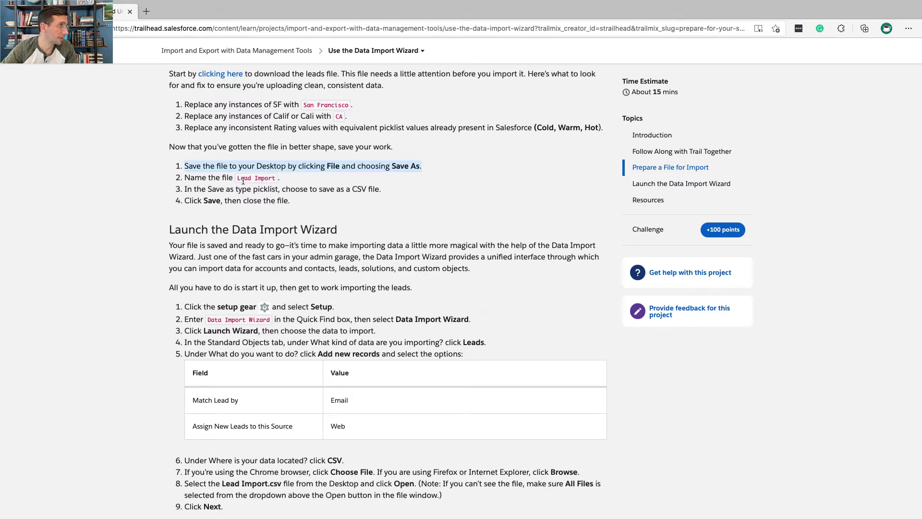
left_click_drag(237, 179, 262, 179)
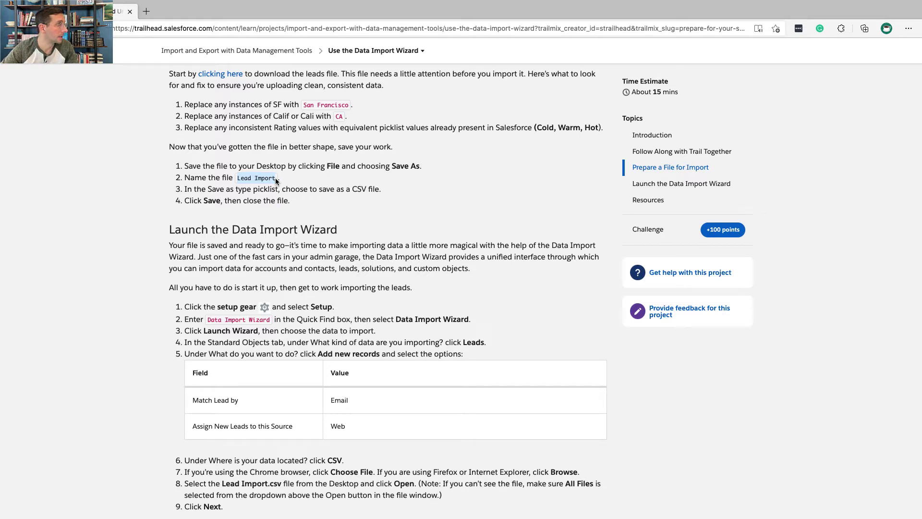
- Save the workbook as 'Lead Import' in CSV UTF-8 (Comma delimited) (.csv) format
key("super+Tab")
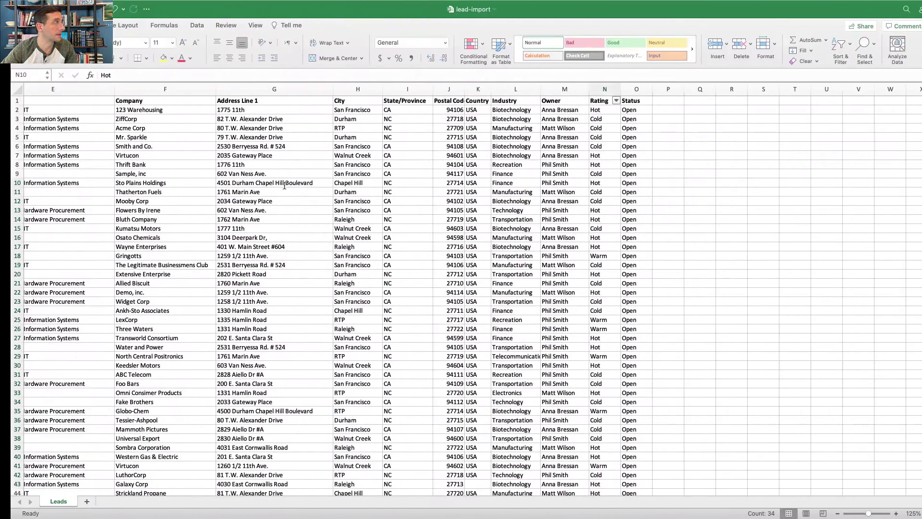
left_click(53, 5)
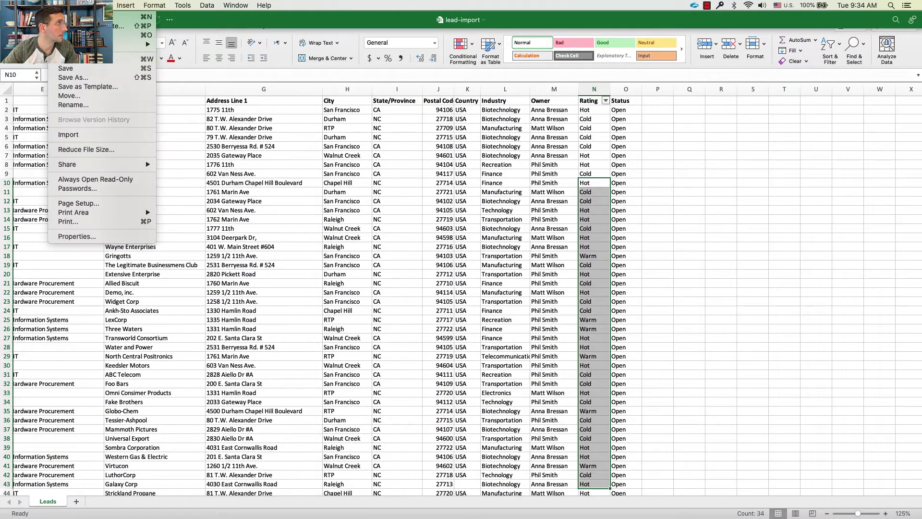
left_click(72, 80)
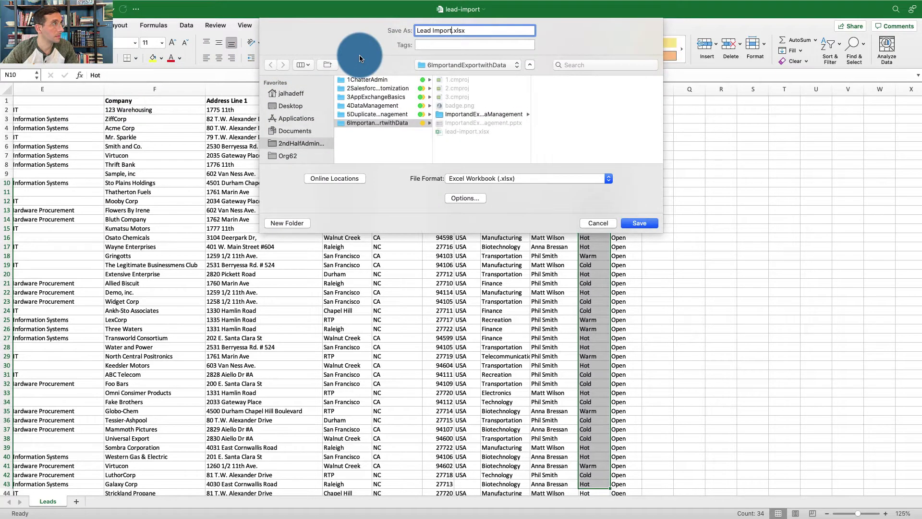
left_click(504, 178)
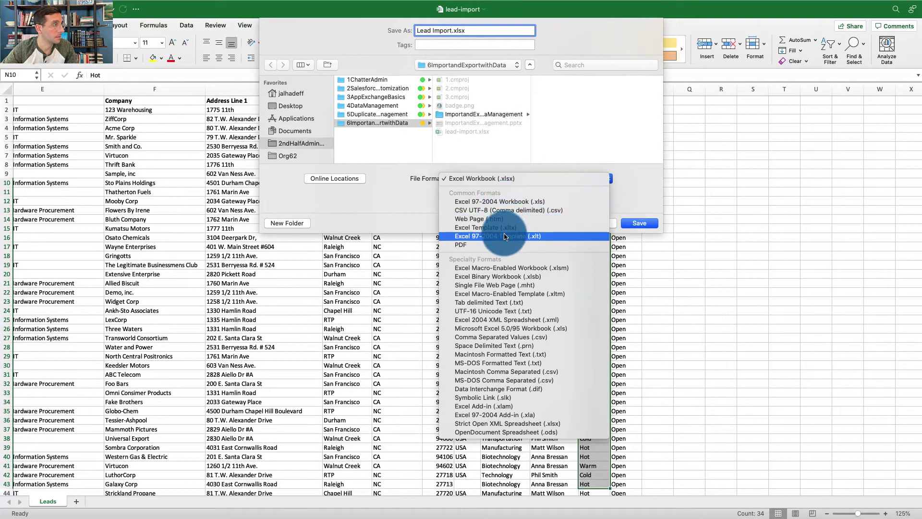
left_click(504, 210)
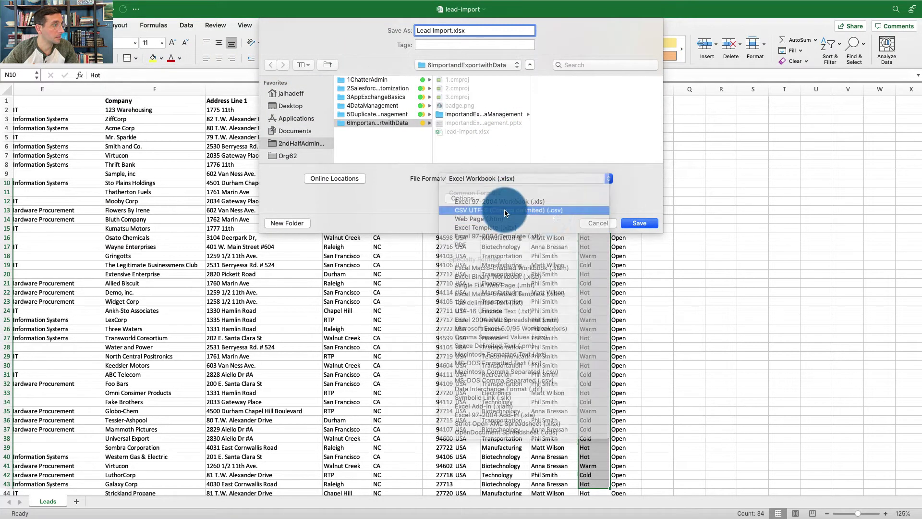
left_click(639, 223)
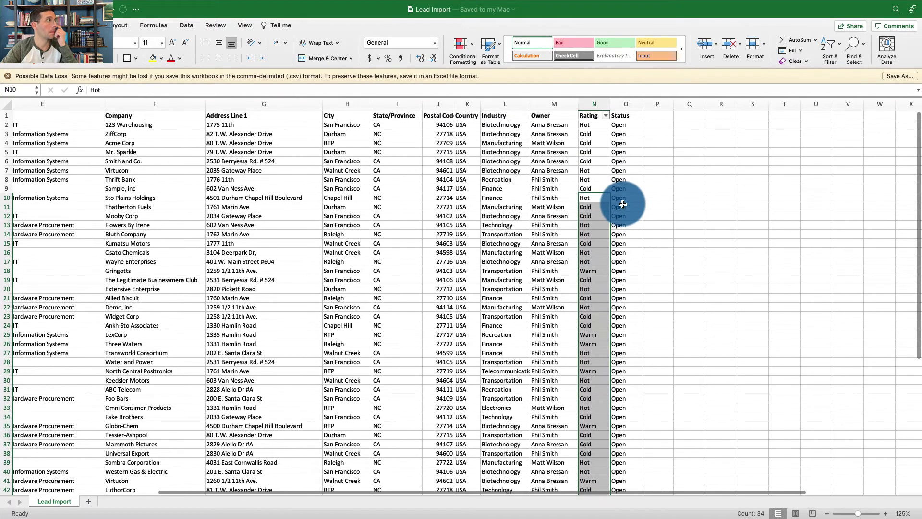
key("ctrl+Left")
- Read the Launch the Data Import Wizard introduction about the unified interface
scroll(335, 216, "down", 5)
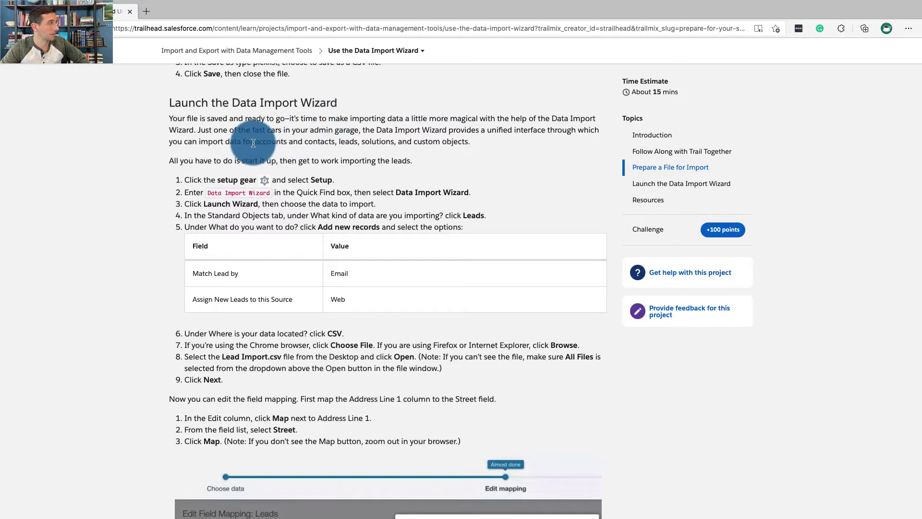
triple_click(229, 129)
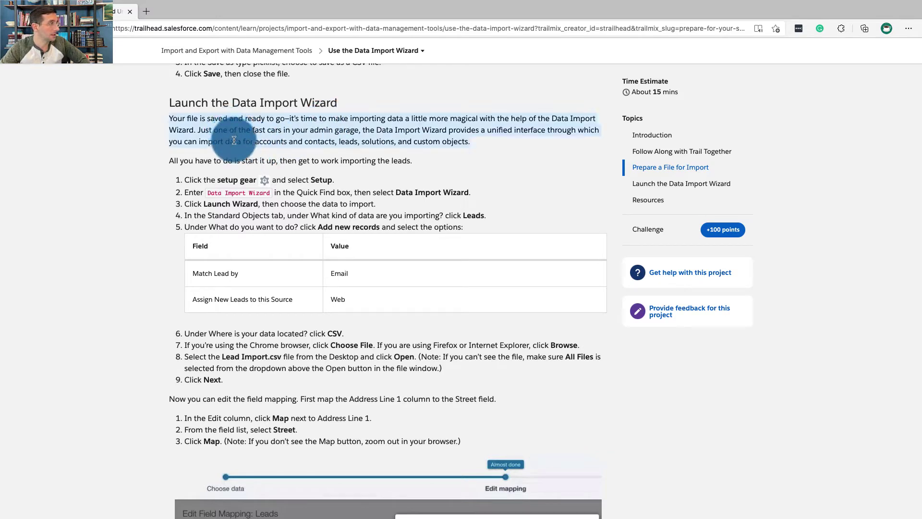
scroll(241, 137, "down", 1)
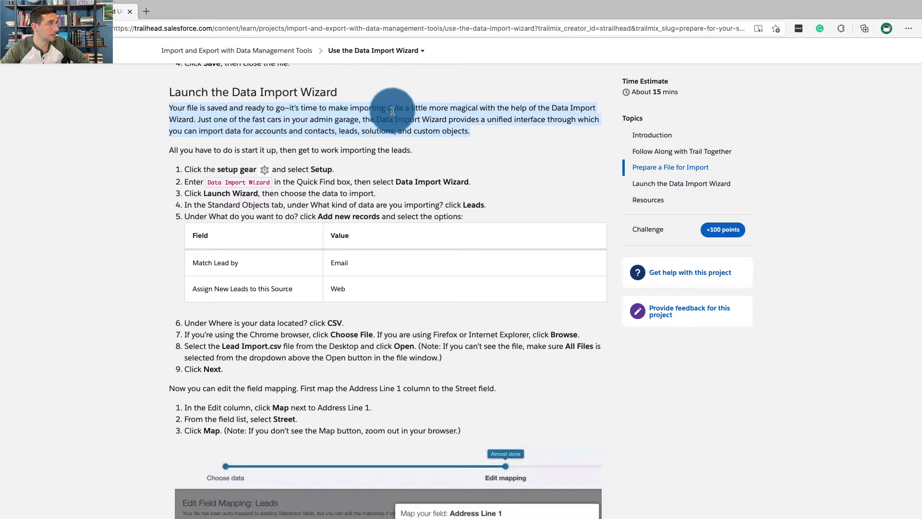
left_click(193, 119)
left_click_drag(198, 120, 409, 127)
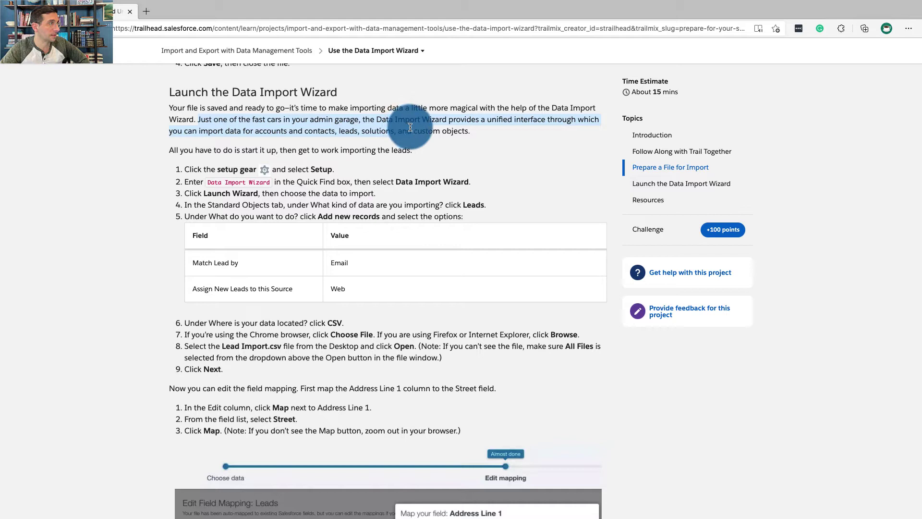
triple_click(488, 118)
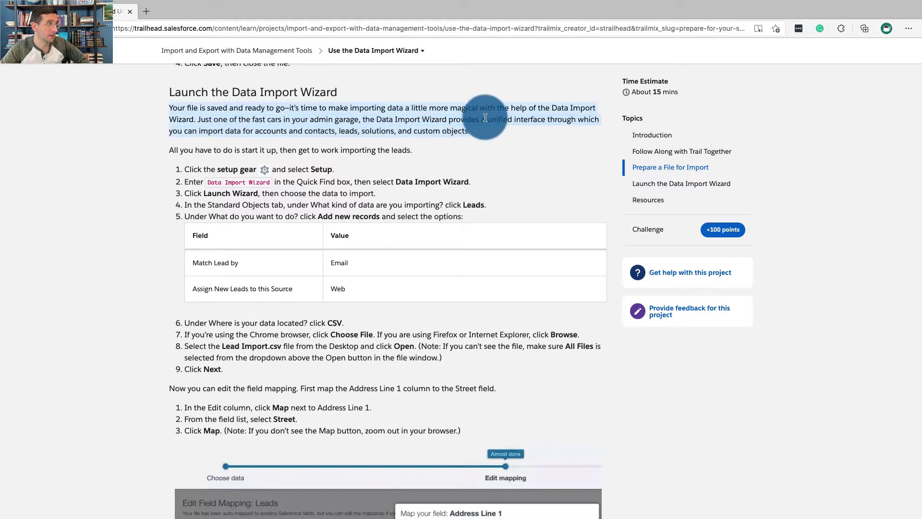
left_click(491, 120)
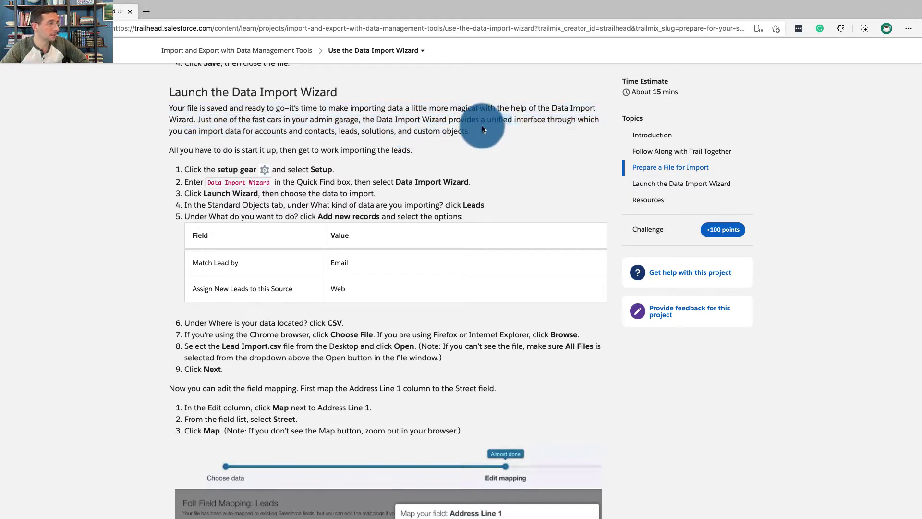
double_click(487, 124)
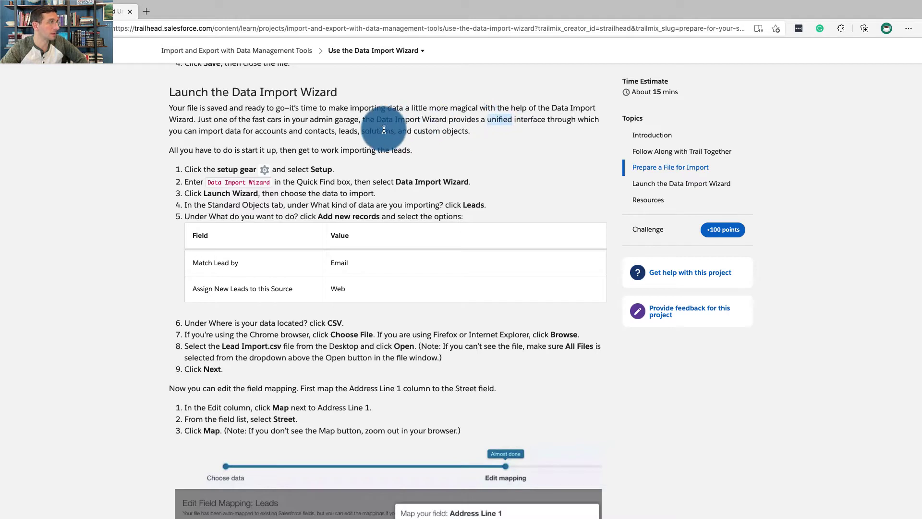
double_click(212, 131)
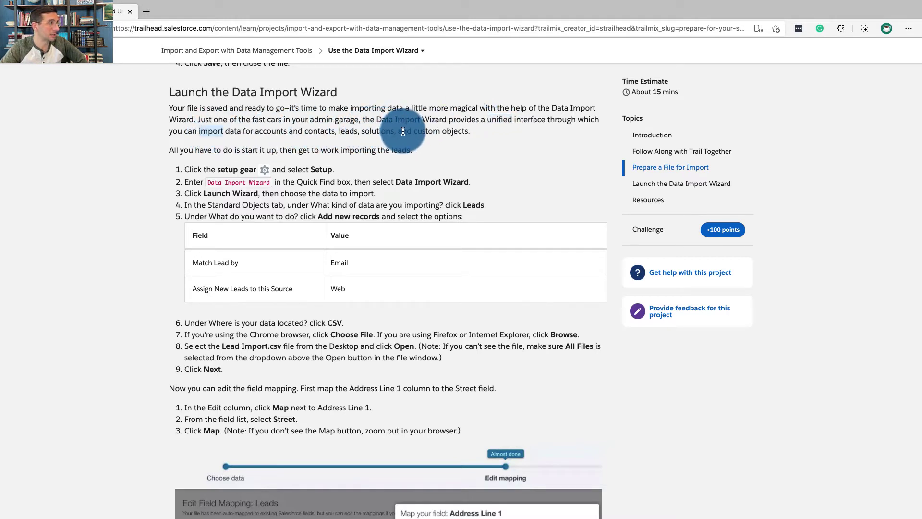
triple_click(493, 118)
left_click(493, 118)
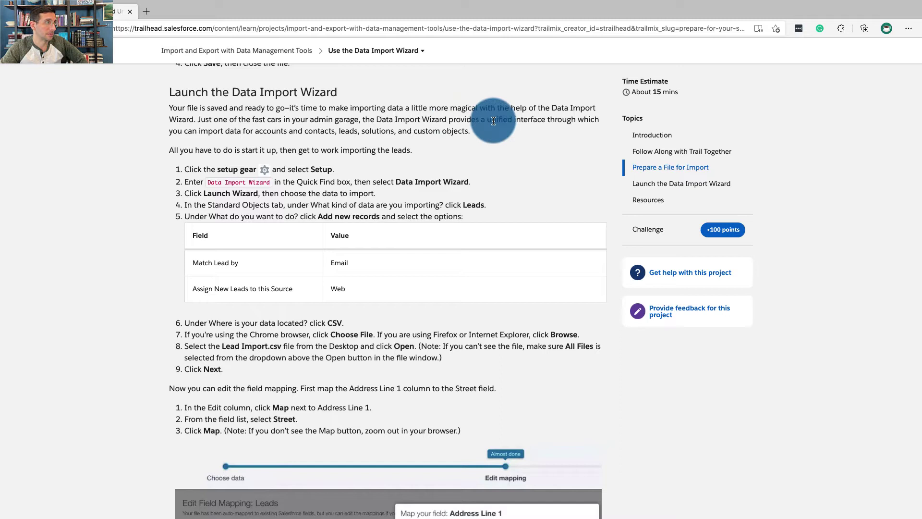
left_click_drag(519, 120, 489, 121)
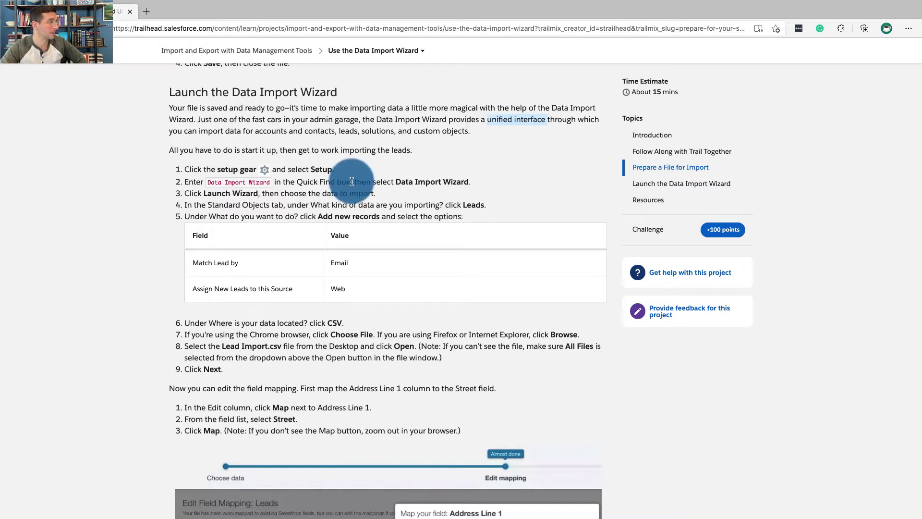
- Read the steps for starting the wizard, beginning with opening Setup
triple_click(264, 152)
scroll(264, 153, "down", 2)
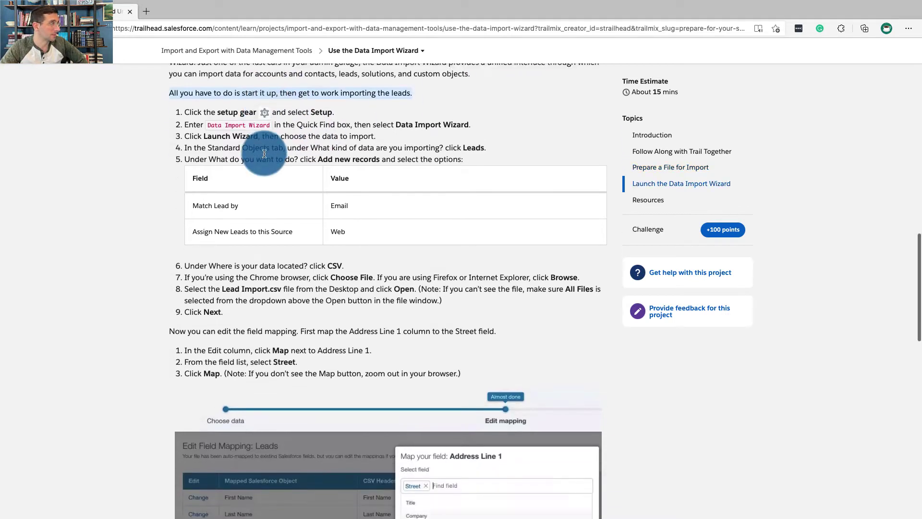
left_click(280, 122)
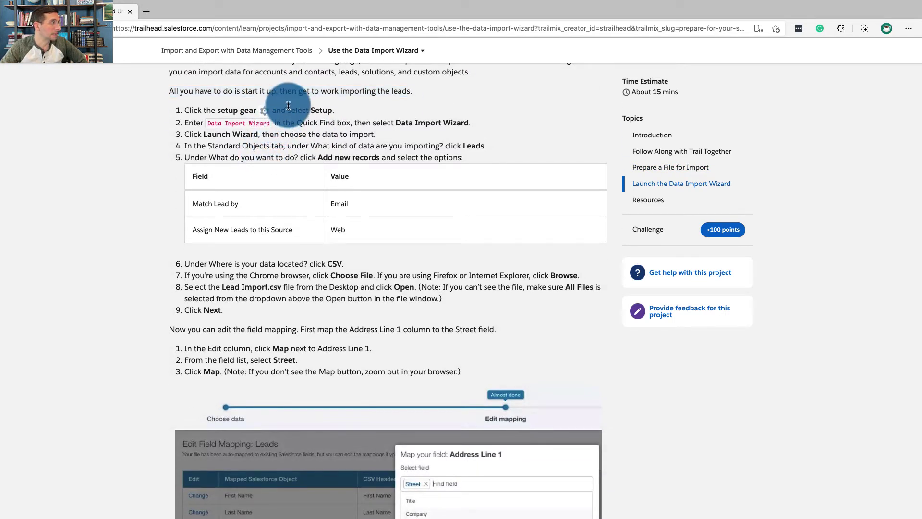
triple_click(288, 109)
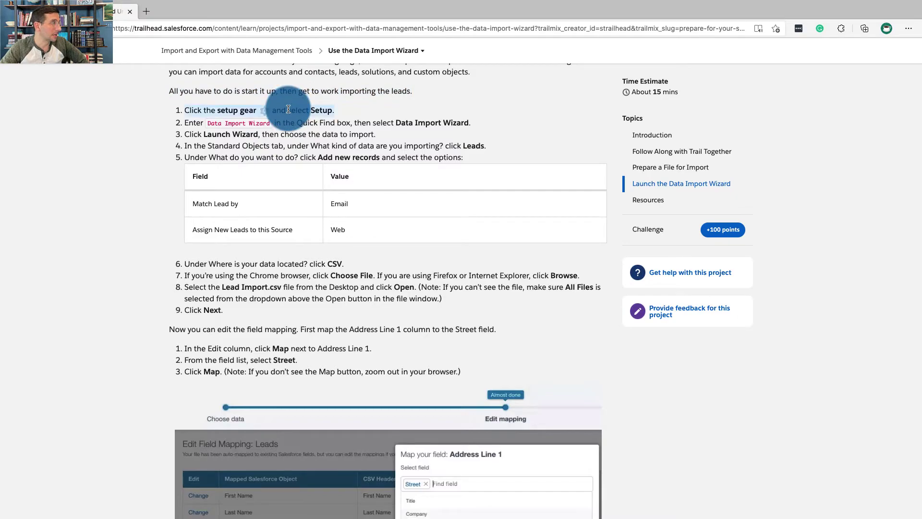
key("ctrl+Right")
- Move to the Salesforce home page and open Setup in a new tab
key("ctrl+Up")
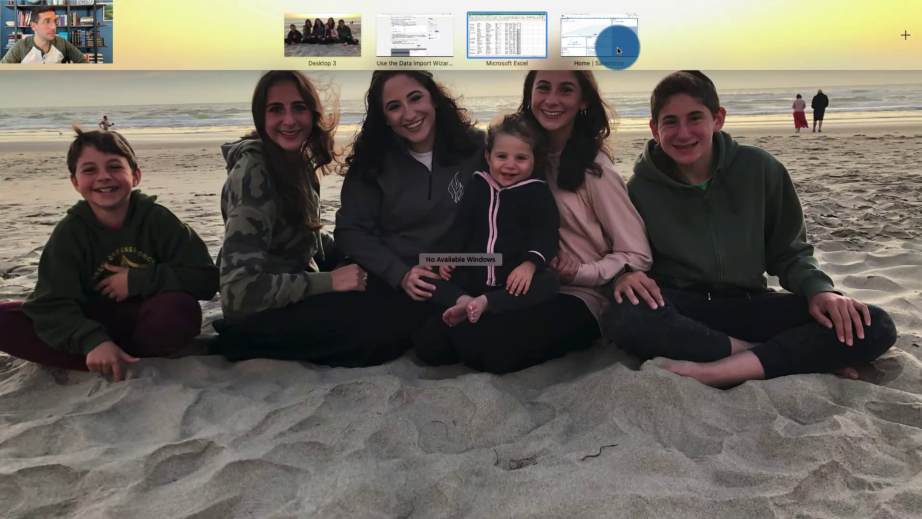
left_click_drag(618, 51, 505, 43)
left_click(505, 44)
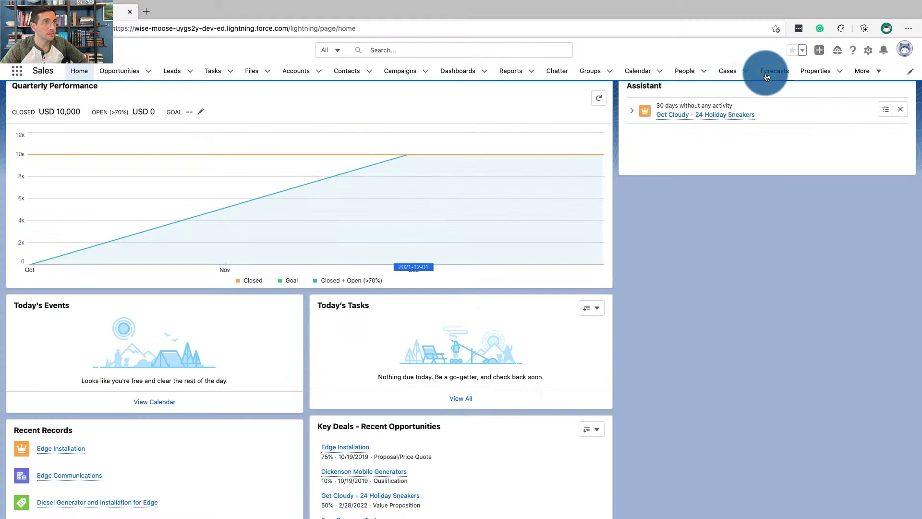
left_click(868, 50)
left_click(841, 74)
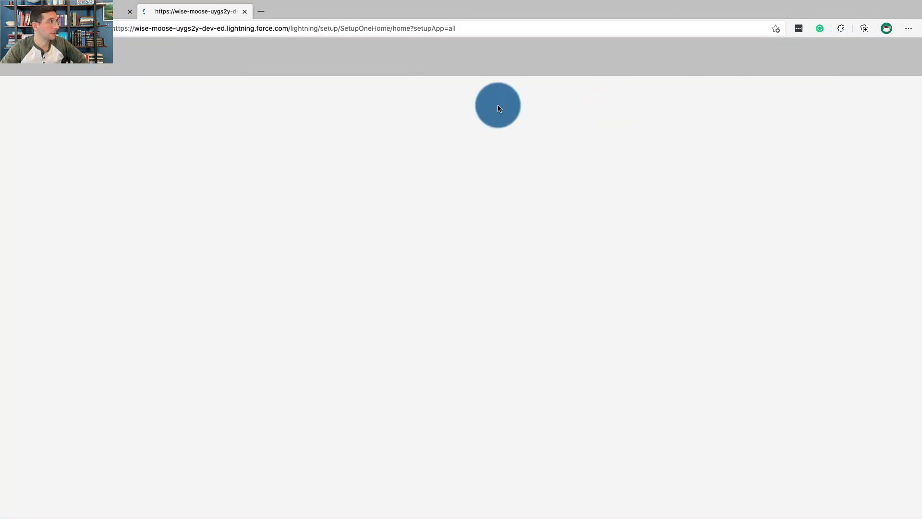
- Search Quick Find for 'Data Import Wizard', open its page, and review the launch steps
key("ctrl+Left")
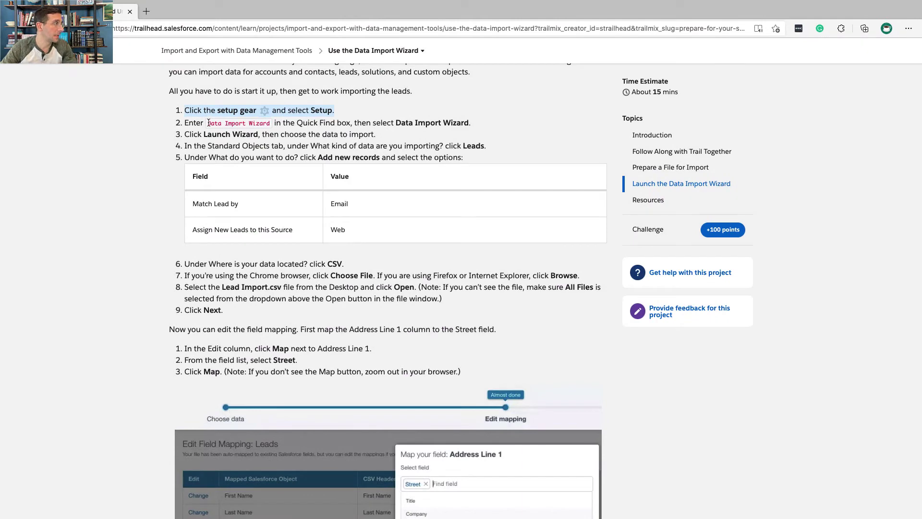
left_click_drag(206, 123, 277, 121)
key("cmd+c")
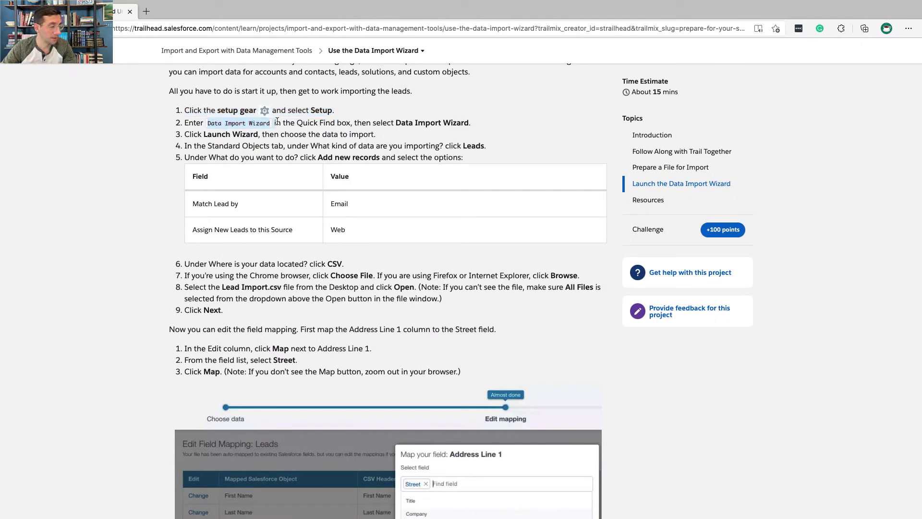
key("ctrl+Right")
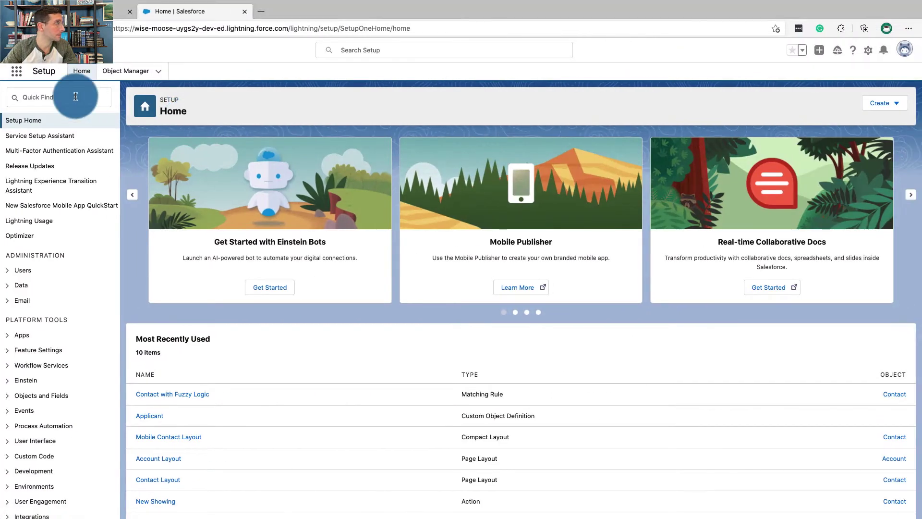
left_click(74, 96)
key("cmd+v")
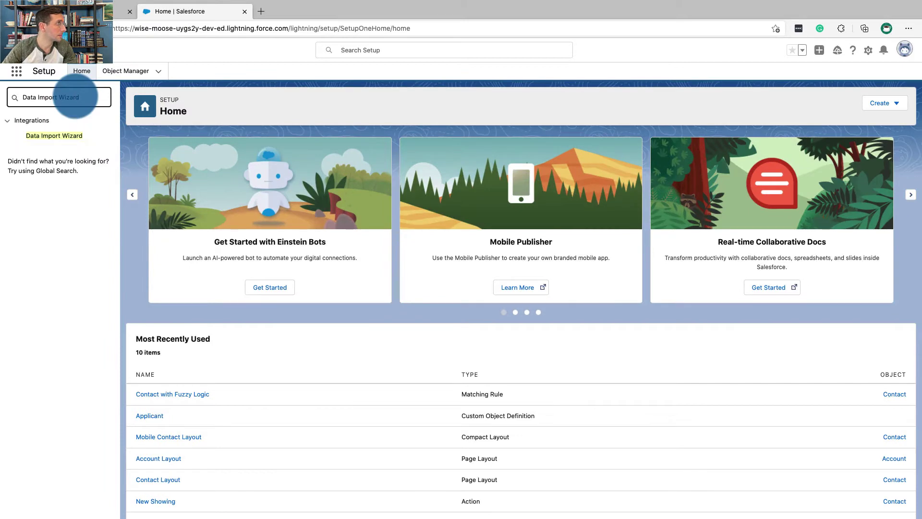
left_click(61, 137)
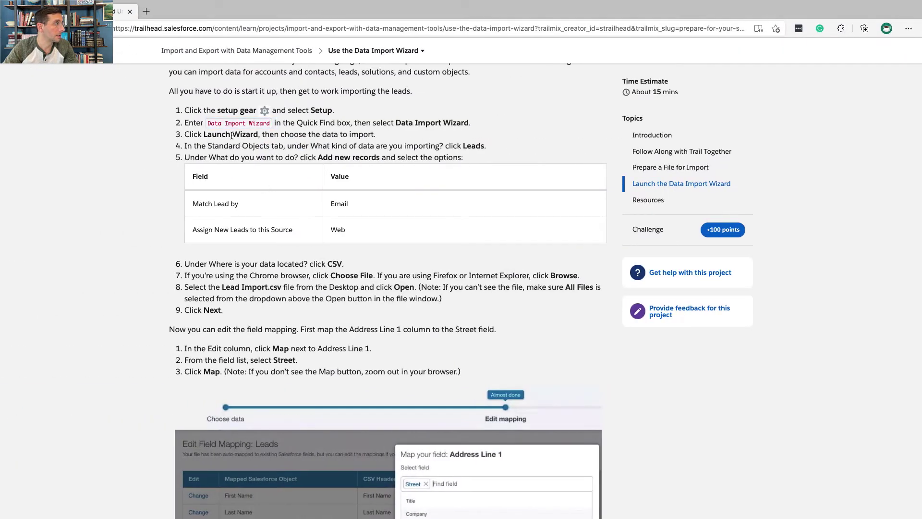
triple_click(232, 136)
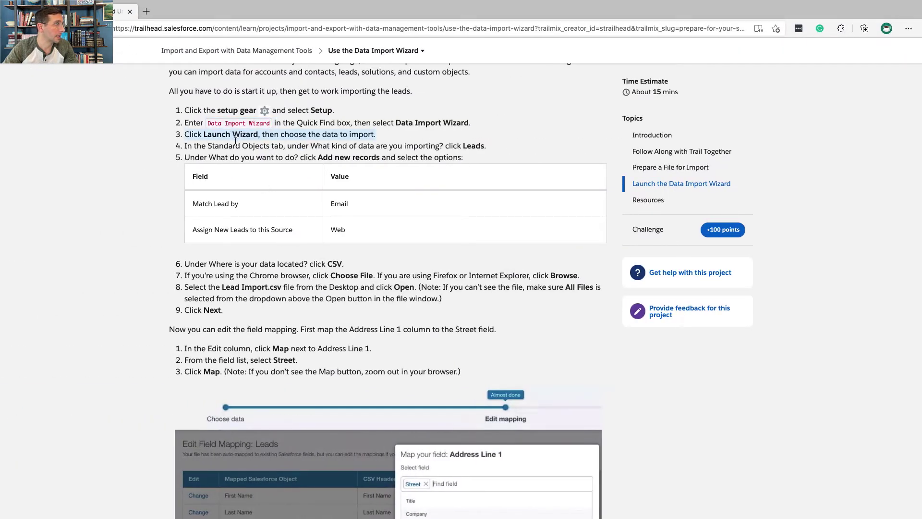
triple_click(233, 146)
triple_click(232, 146)
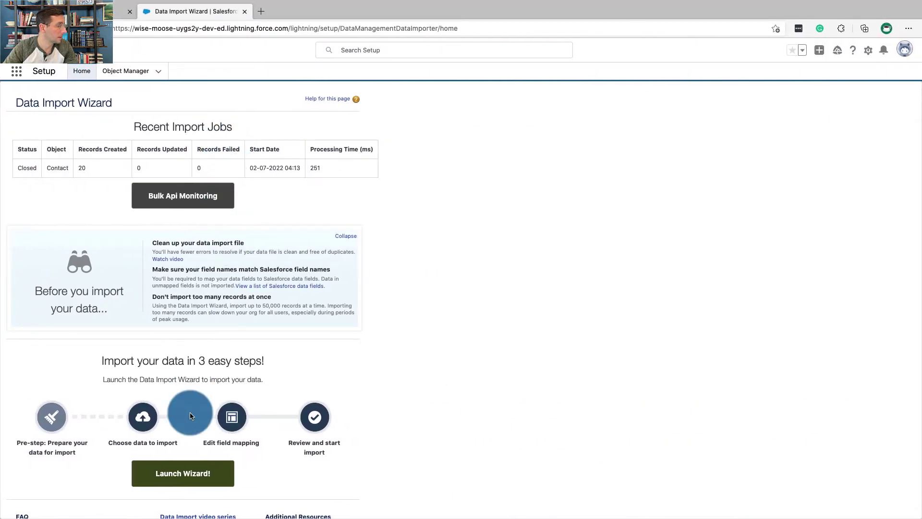
- Launch the wizard for new Leads, matching by Email and assigning the Web source
left_click(193, 473)
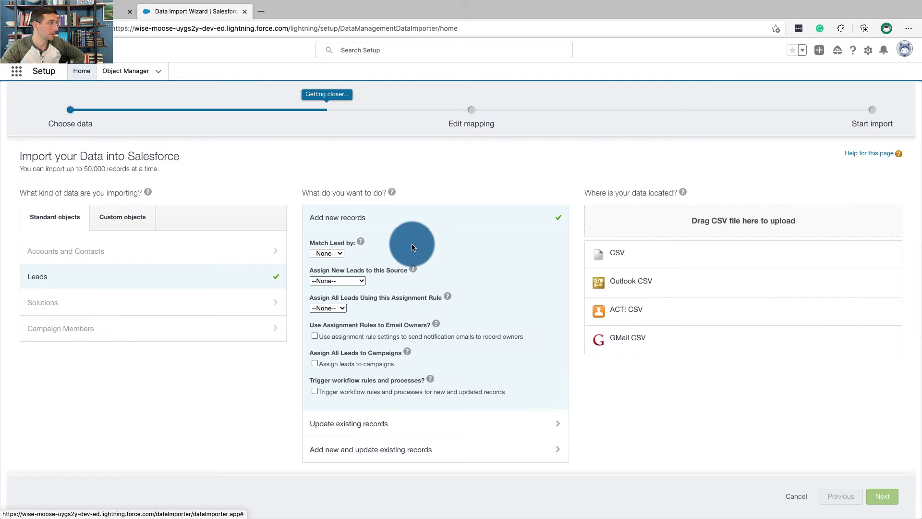
left_click(327, 253)
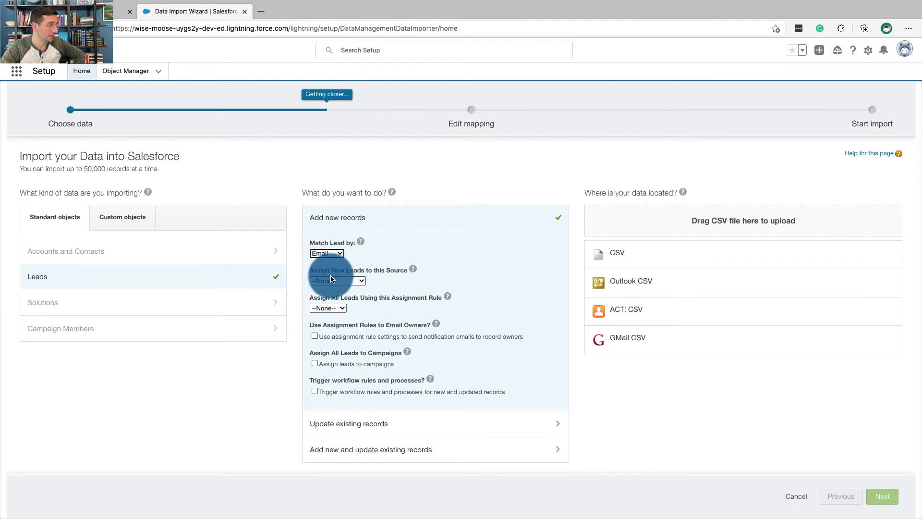
left_click(330, 281)
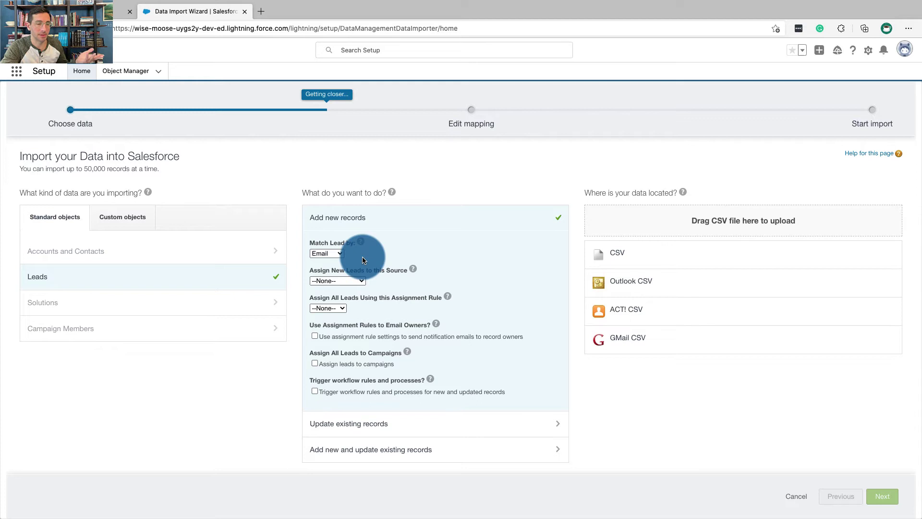
left_click(342, 282)
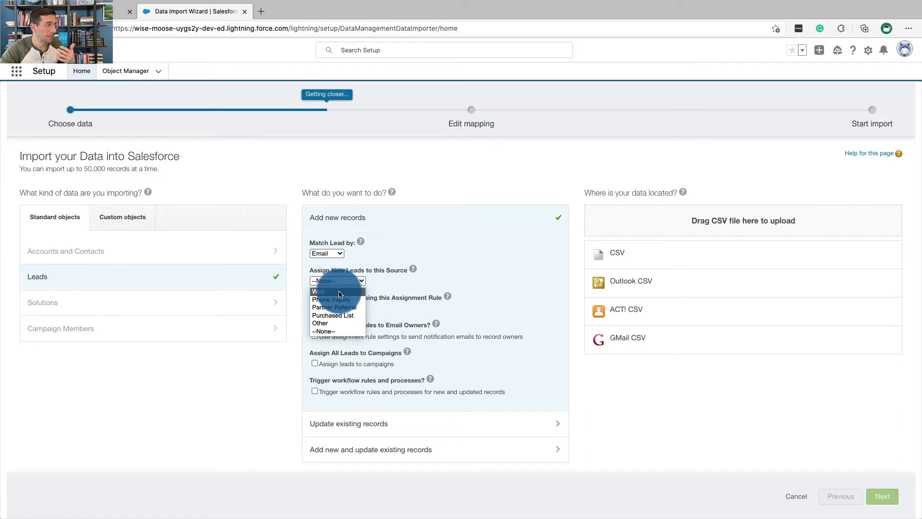
left_click(340, 291)
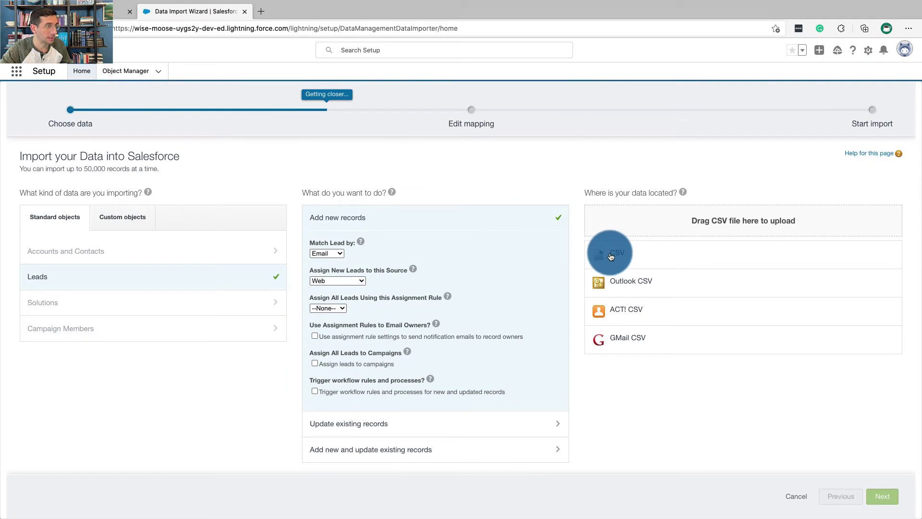
- Choose CSV as the data source, upload Lead Import.csv, and continue to field mapping
left_click(615, 257)
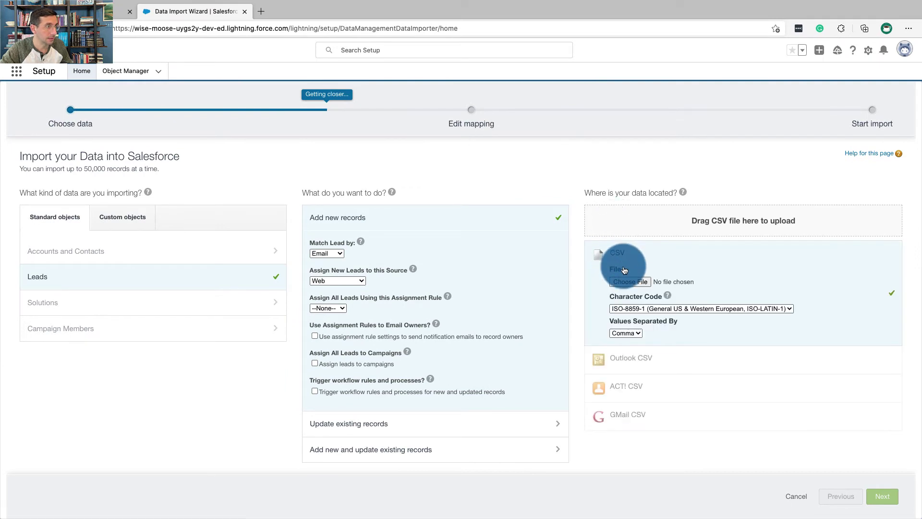
left_click(631, 282)
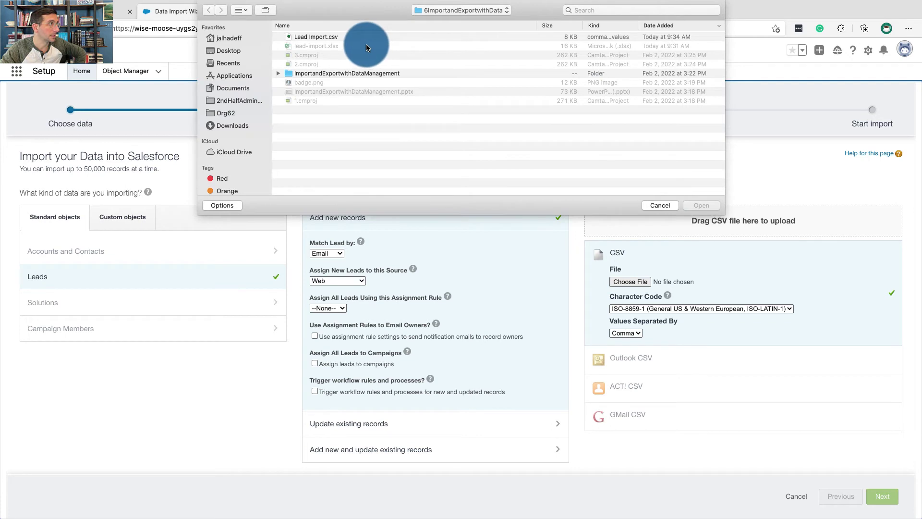
left_click(364, 37)
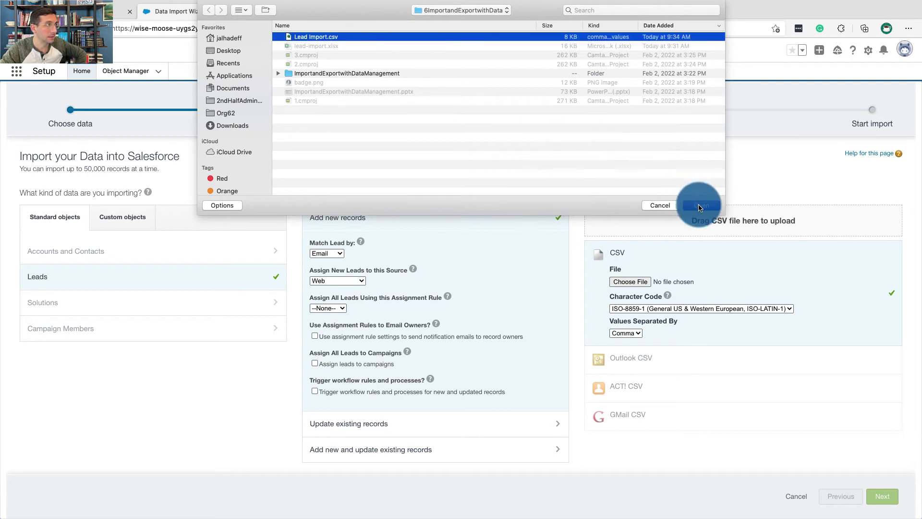
left_click(700, 207)
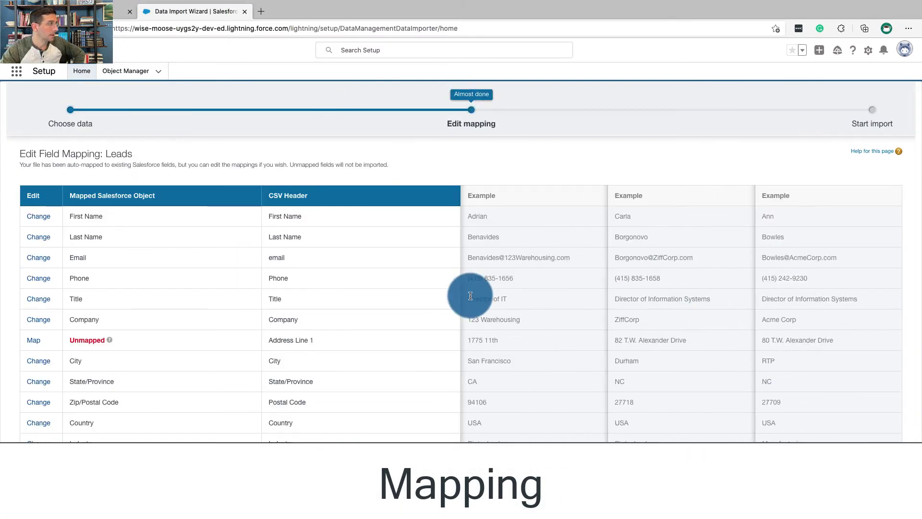
- Read the field mapping instructions on the Trailhead page
key("ctrl+Left")
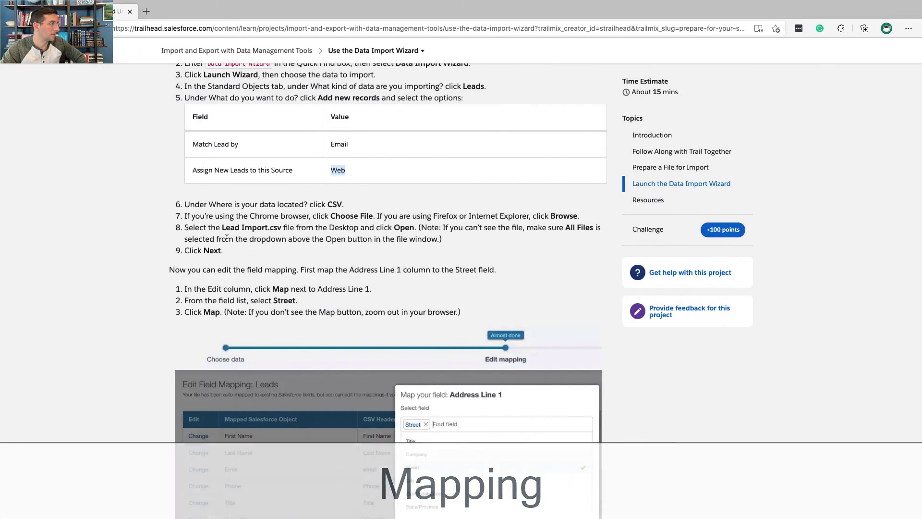
scroll(235, 284, "down", 3)
triple_click(233, 192)
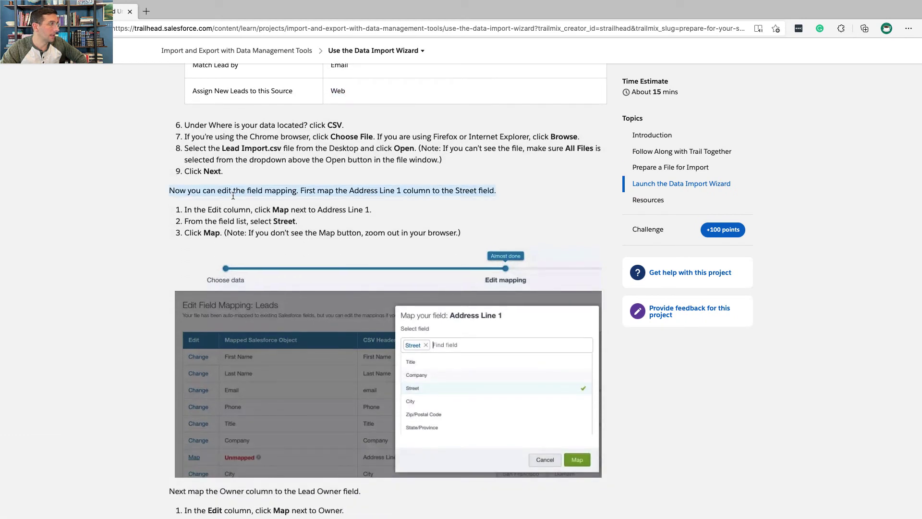
scroll(233, 195, "down", 1)
scroll(249, 176, "down", 2)
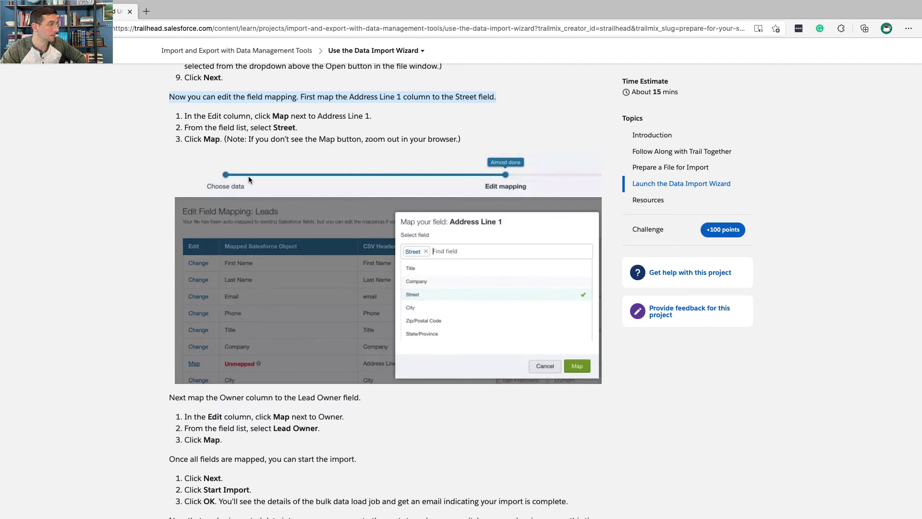
- Map the Address Line 1 column to the Street lead field
key("ctrl+Right")
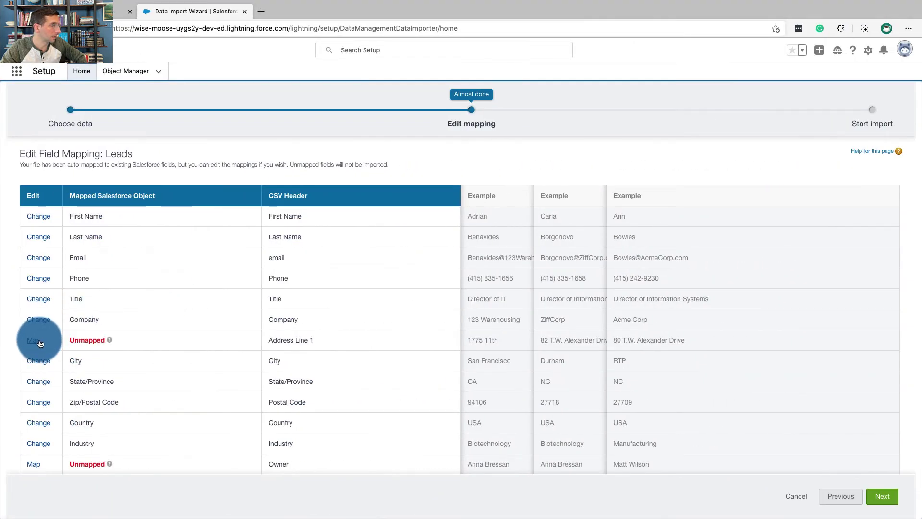
left_click(33, 341)
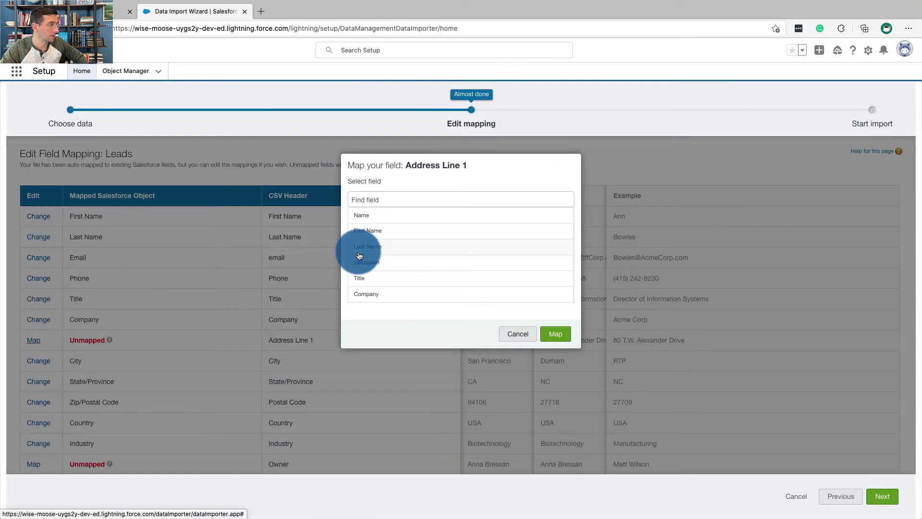
left_click(368, 215)
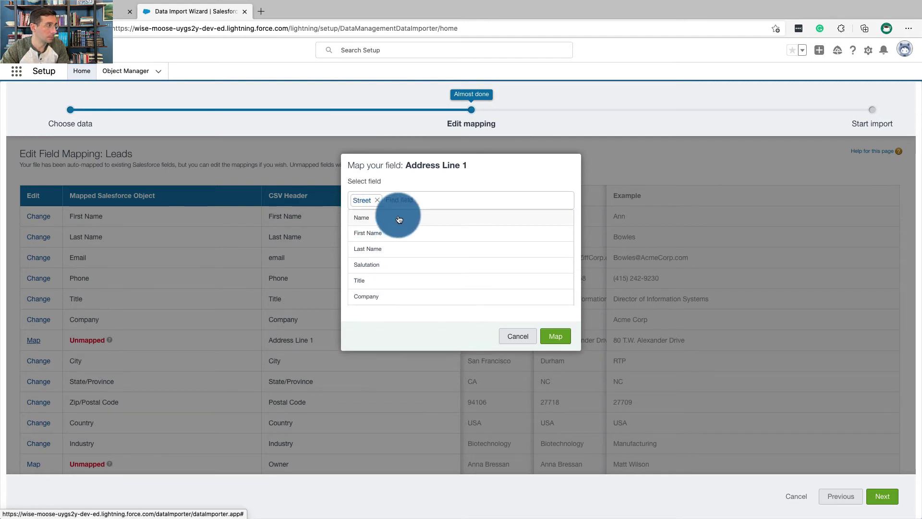
left_click(552, 346)
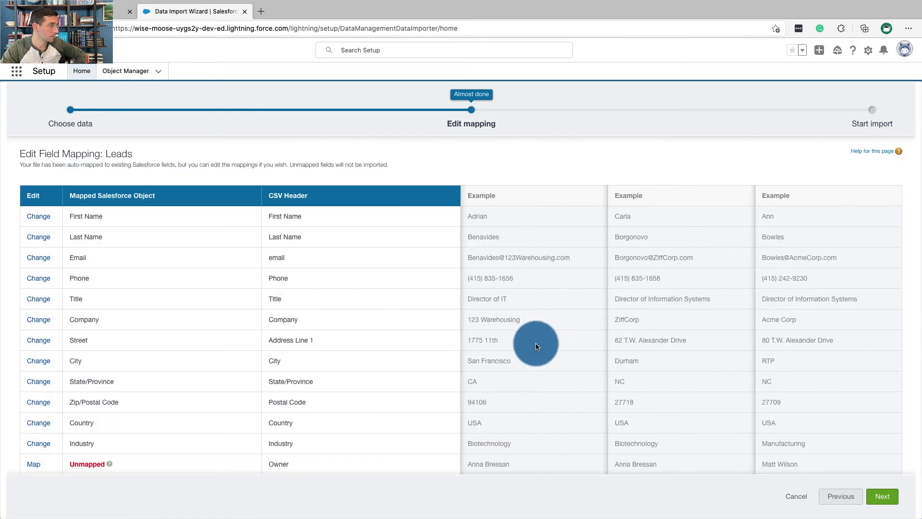
- Map the Owner column to Lead Owner, finding it by searching 'lead'
key("ctrl+Left")
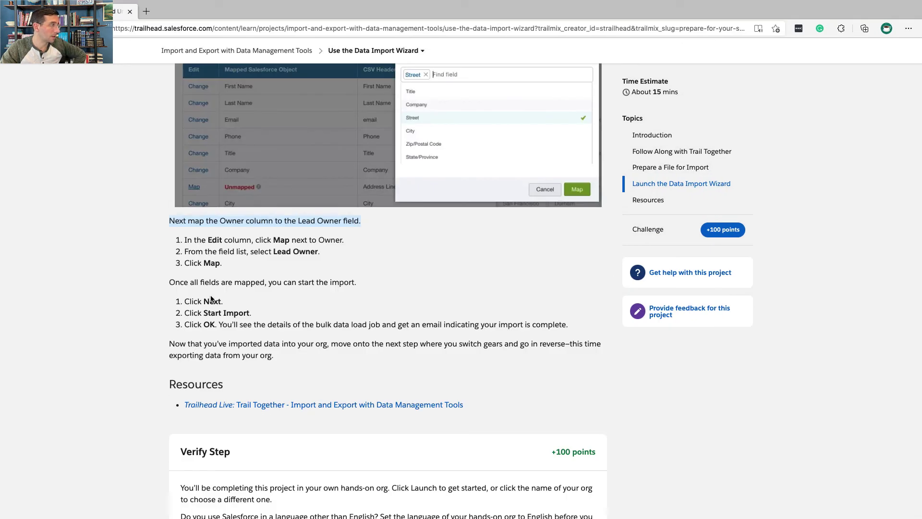
key("ctrl+Right")
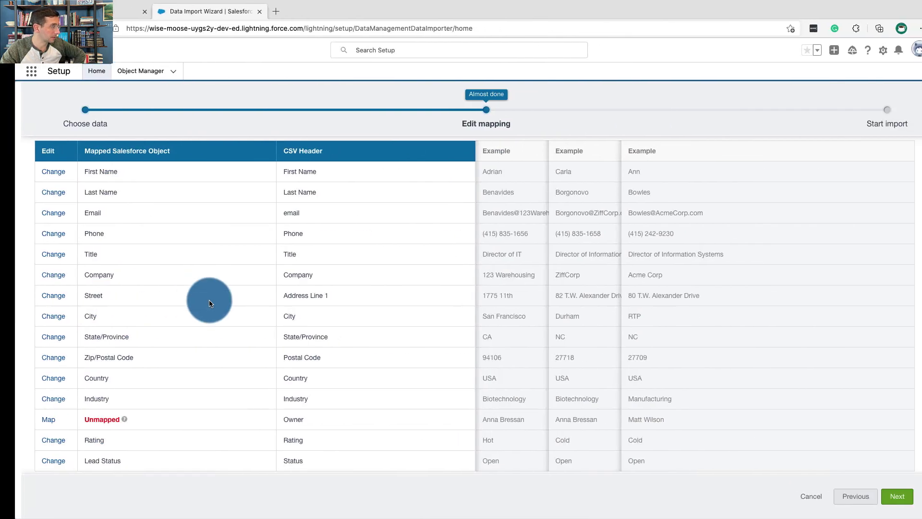
scroll(210, 327, "down", 2)
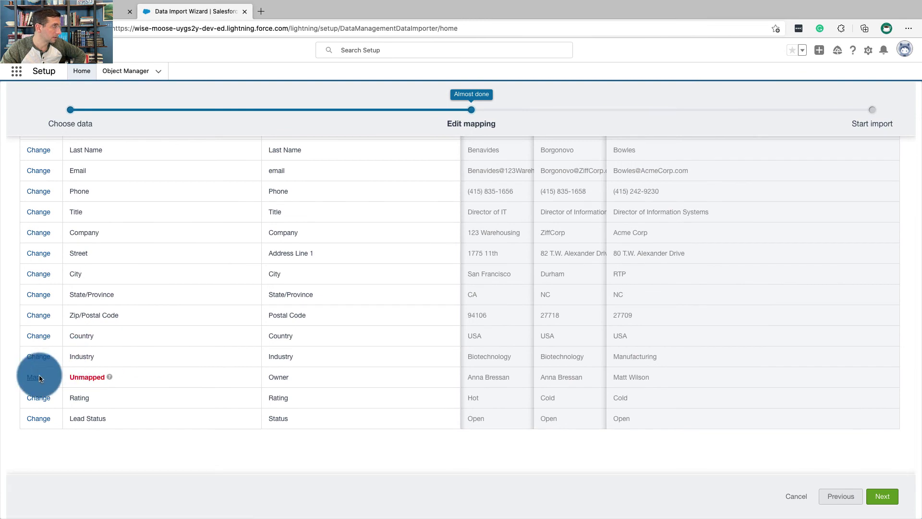
left_click(39, 379)
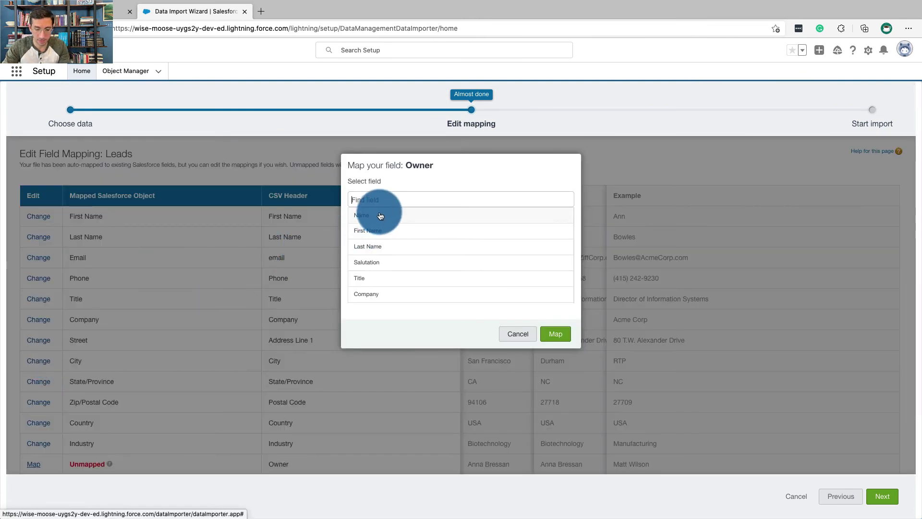
type("lead o")
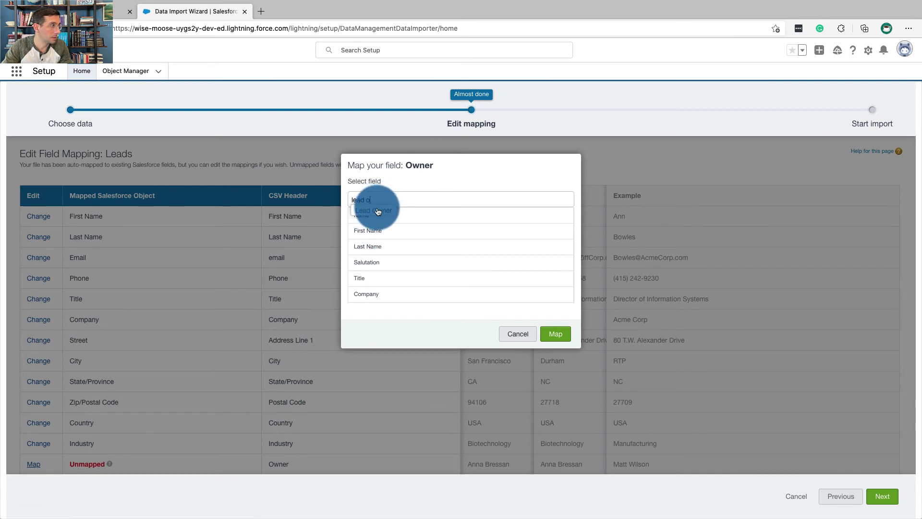
left_click(378, 211)
left_click(547, 334)
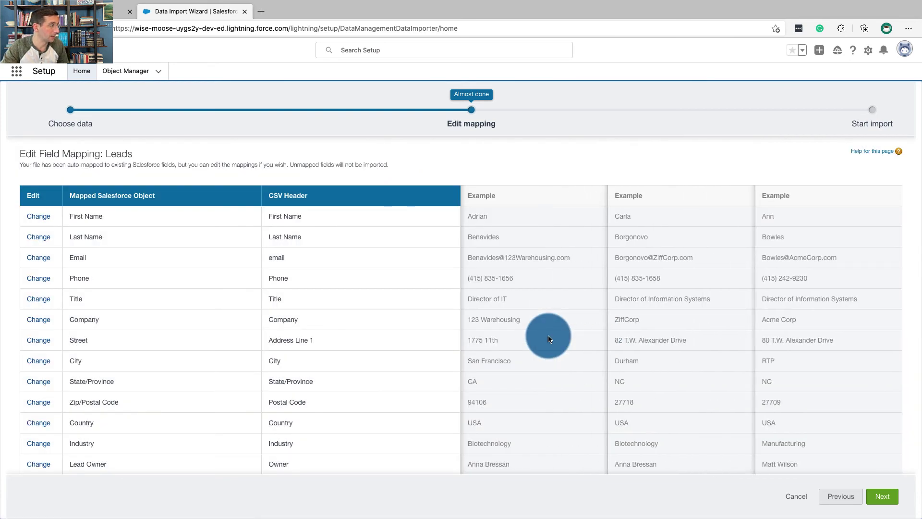
- Review Trailhead's final instructions on starting the import
scroll(352, 374, "down", 5)
key("ctrl+Left")
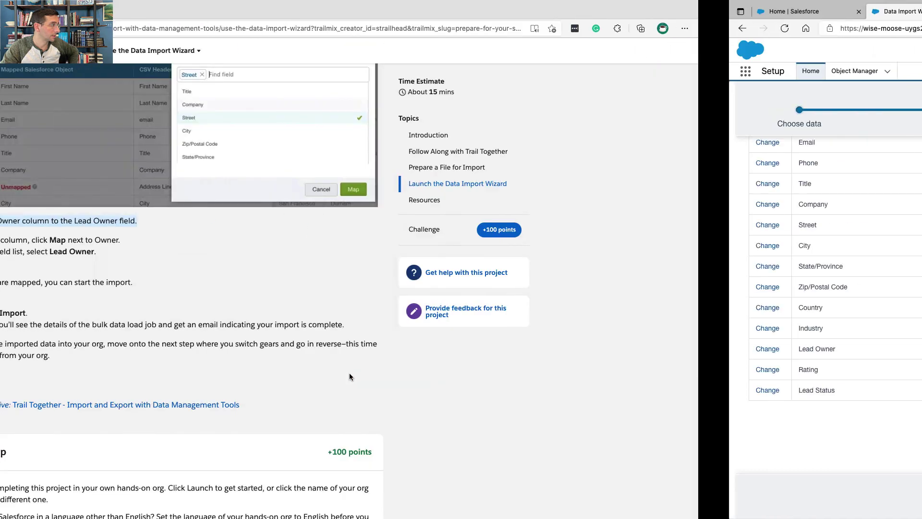
triple_click(257, 284)
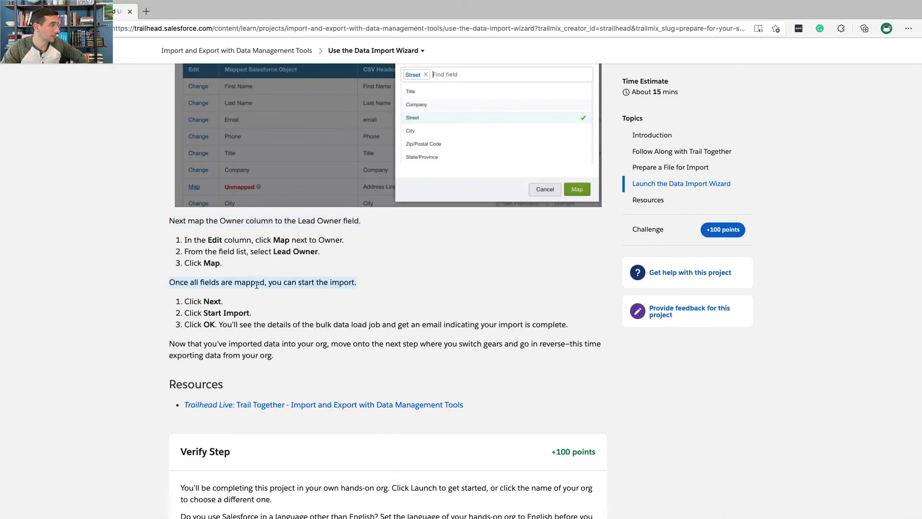
left_click(211, 301)
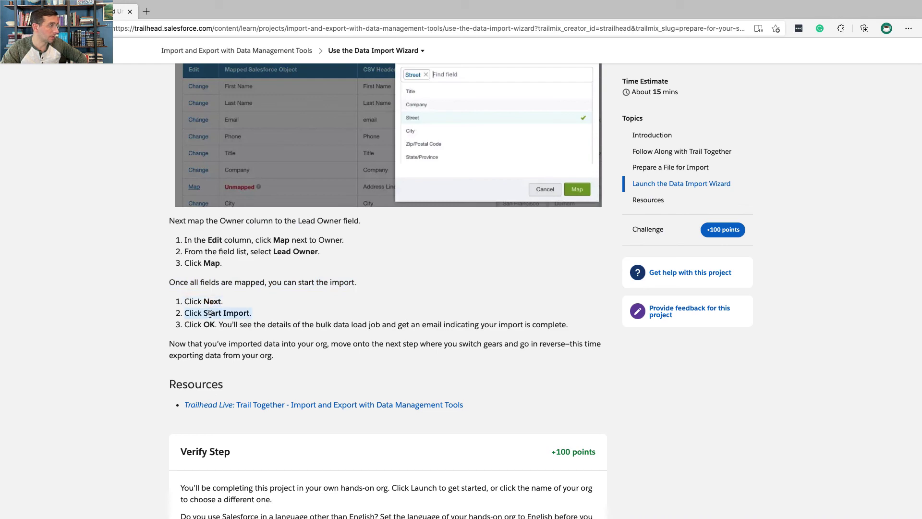
triple_click(210, 323)
key("ctrl+Right")
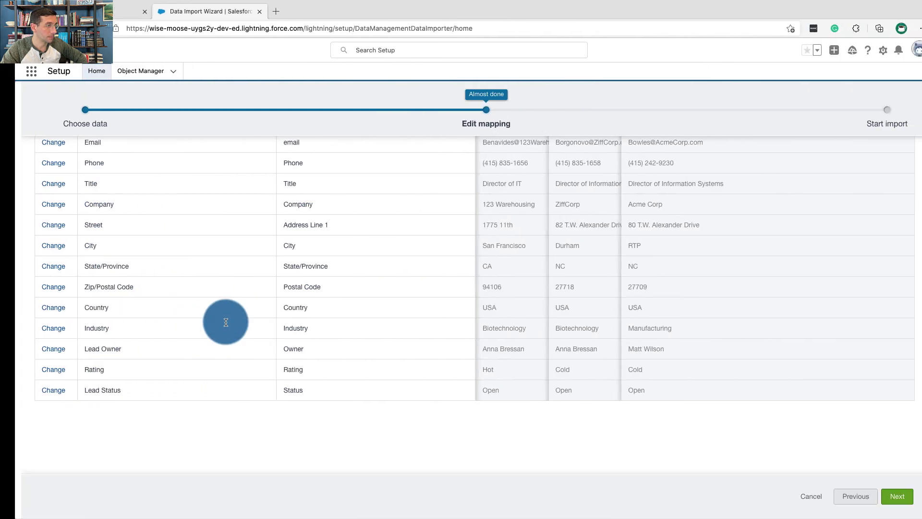
- Start the Lead Import.csv import, view its Bulk Data Load Job, then return to Trailhead's Verify Step
left_click(882, 496)
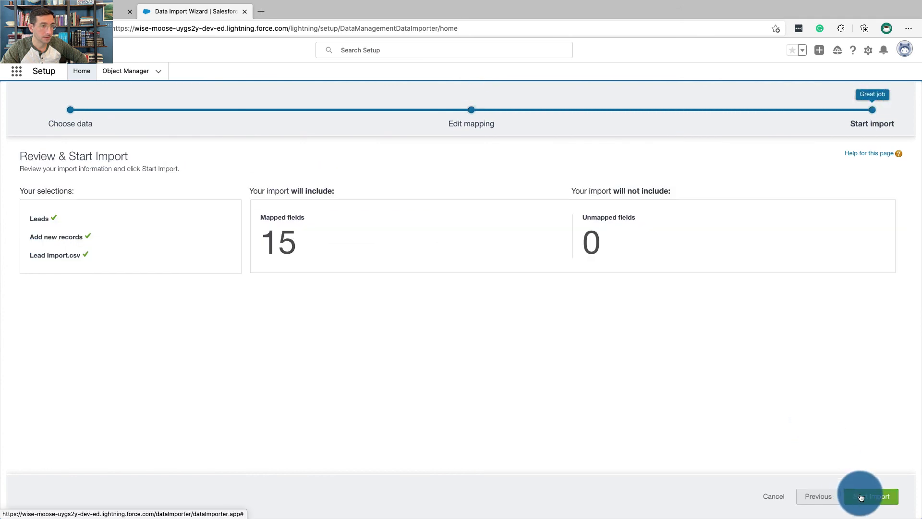
left_click(861, 497)
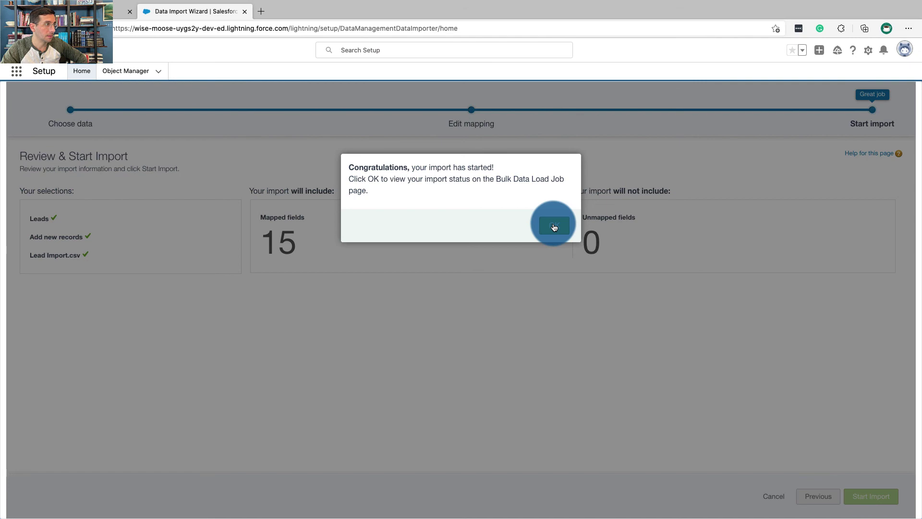
left_click(553, 226)
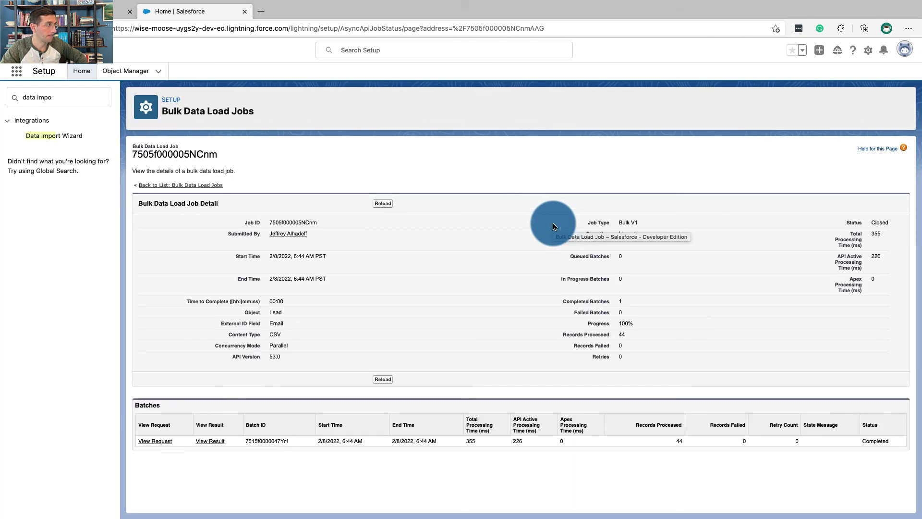
key("ctrl+Left")
scroll(241, 379, "down", 5)
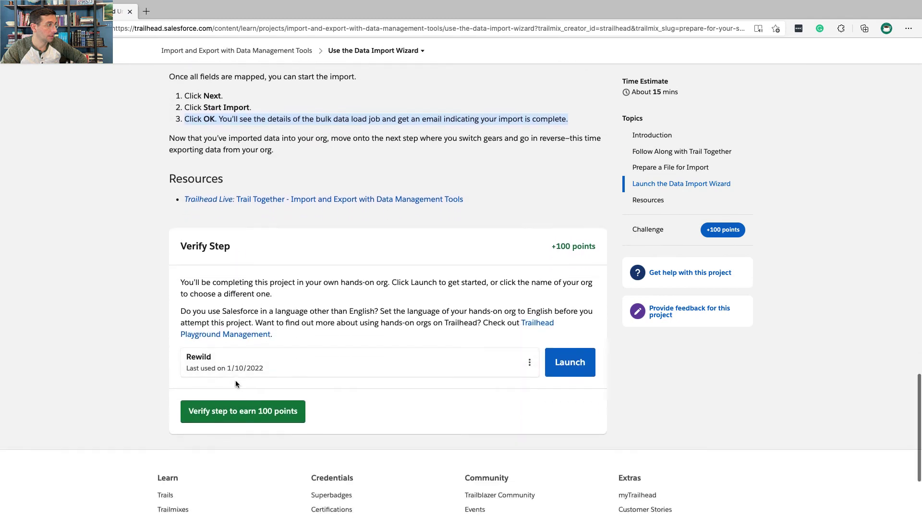